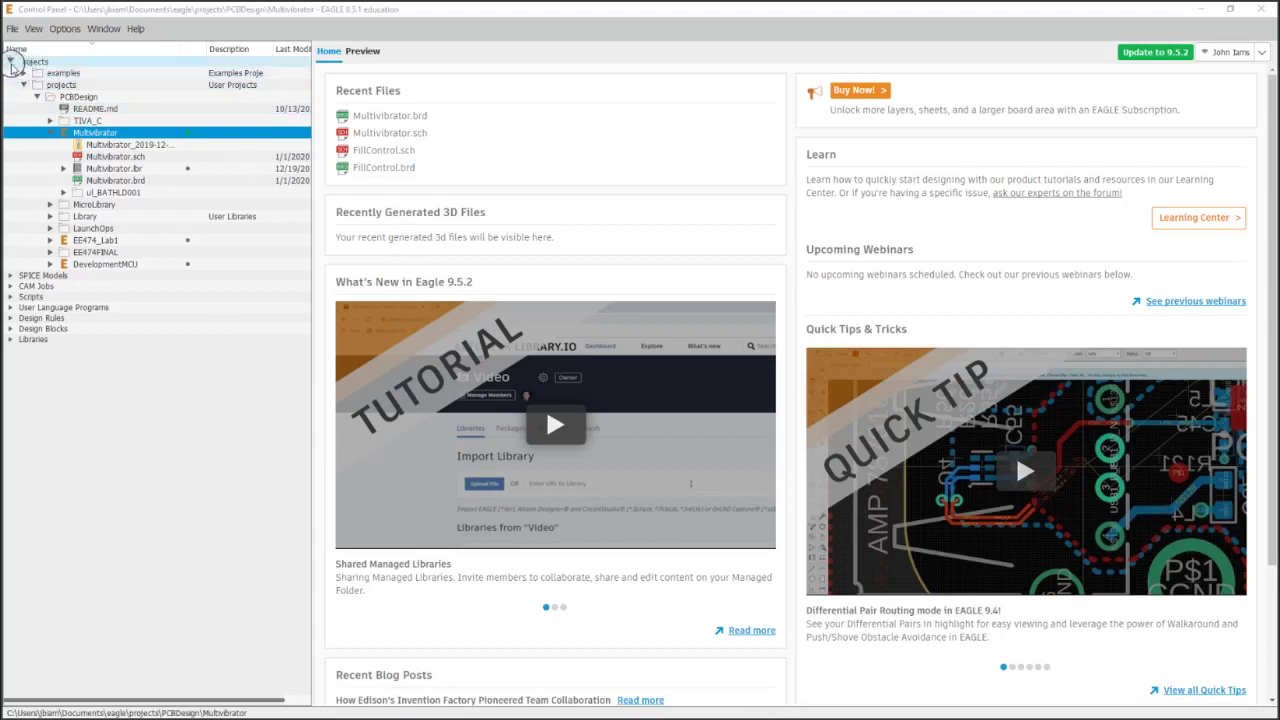
# Collapse the project tree, show the Libraries category, and create a new empty library
pyautogui.click(11, 61)
pyautogui.doubleClick(30, 136)
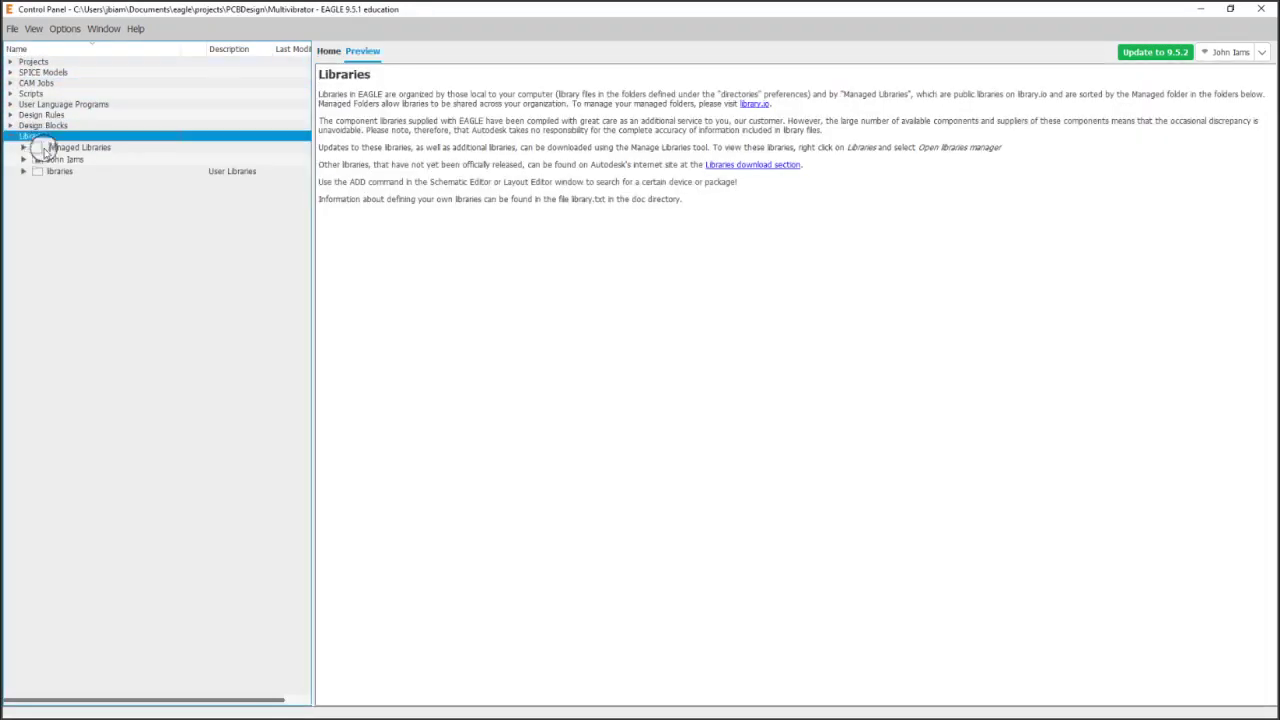
pyautogui.click(13, 29)
pyautogui.moveTo(120, 45)
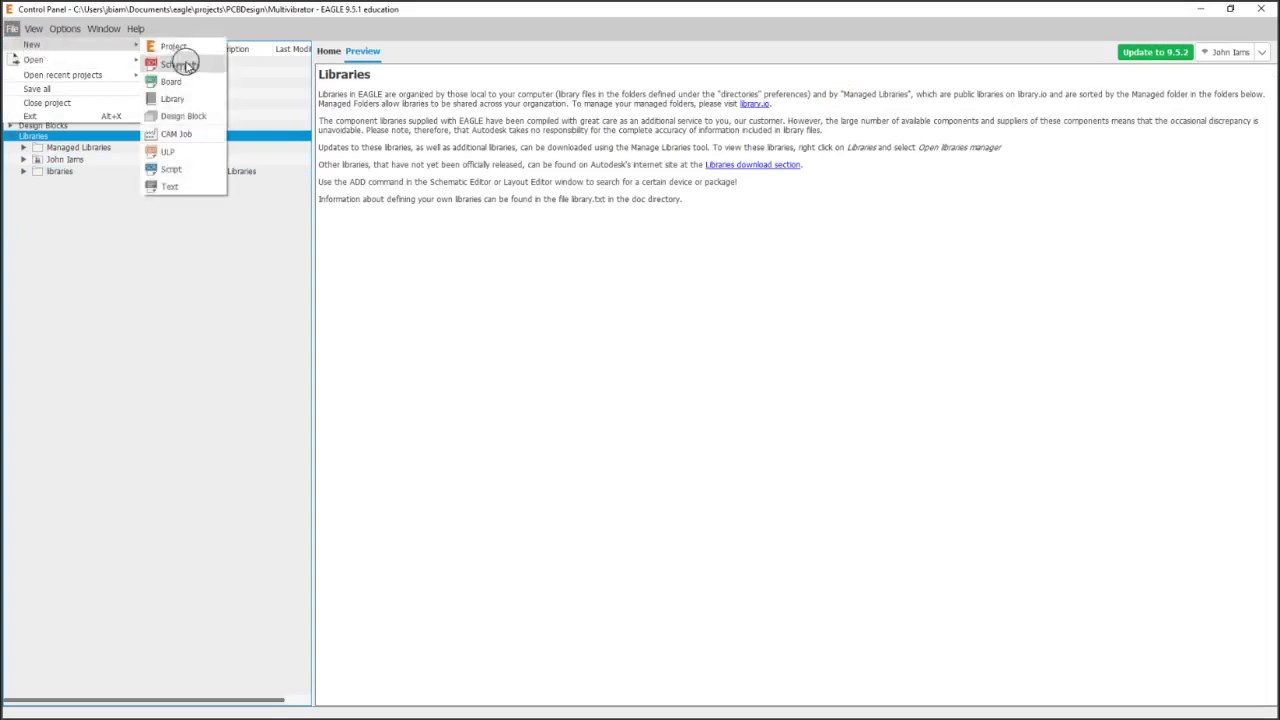
pyautogui.click(190, 100)
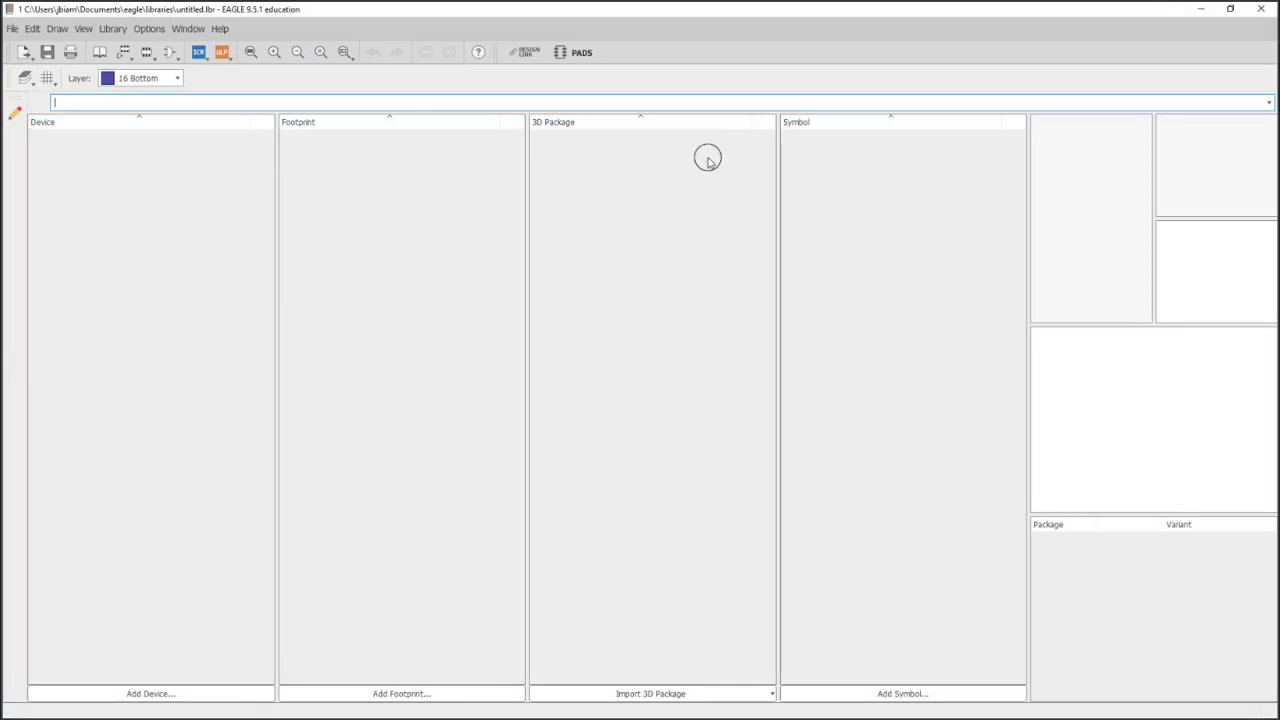
# Switch to the multivibrator schematic in Snipping Tool and highlight the resistors R1, R5, R6 and R2
pyautogui.click(1200, 9)
pyautogui.click(1190, 12)
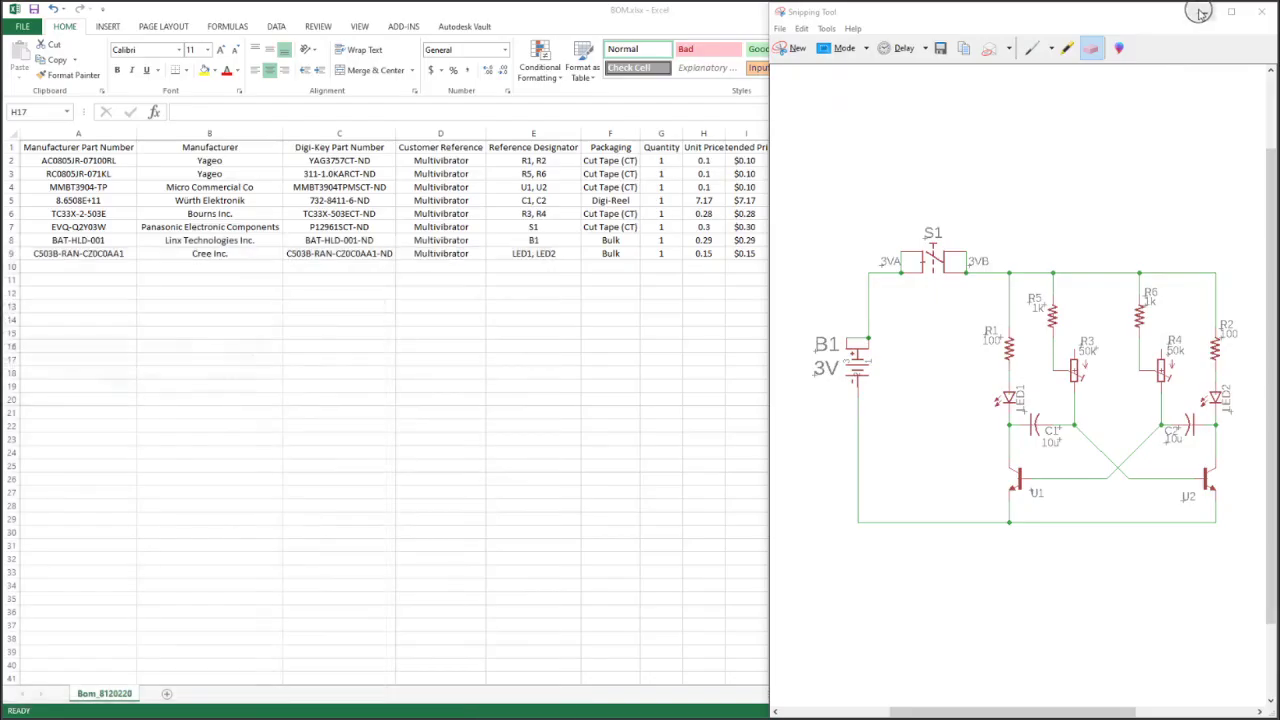
pyautogui.click(1067, 48)
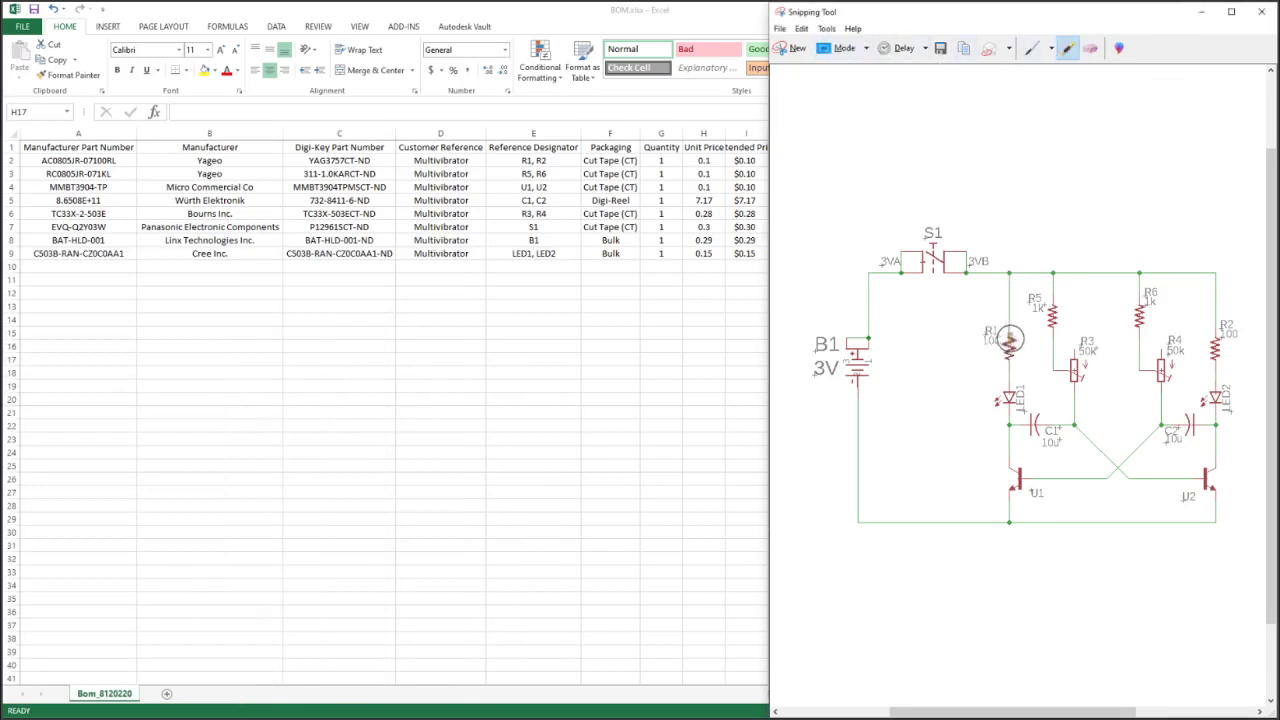
pyautogui.moveTo(1000, 340); pyautogui.dragTo(1010, 362)
pyautogui.moveTo(1050, 306); pyautogui.dragTo(1053, 322)
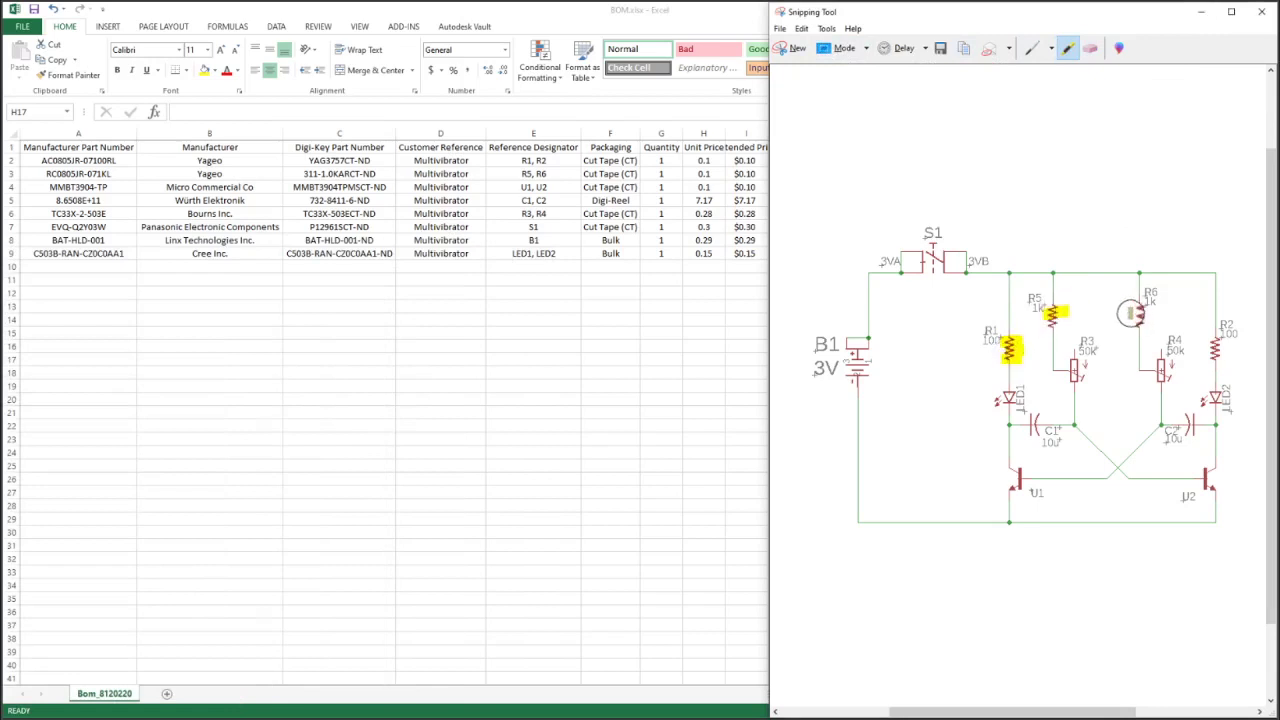
pyautogui.moveTo(1140, 306)
pyautogui.mouseDown()
pyautogui.moveTo(1215, 330)
pyautogui.moveTo(1219, 362)
pyautogui.mouseUp()
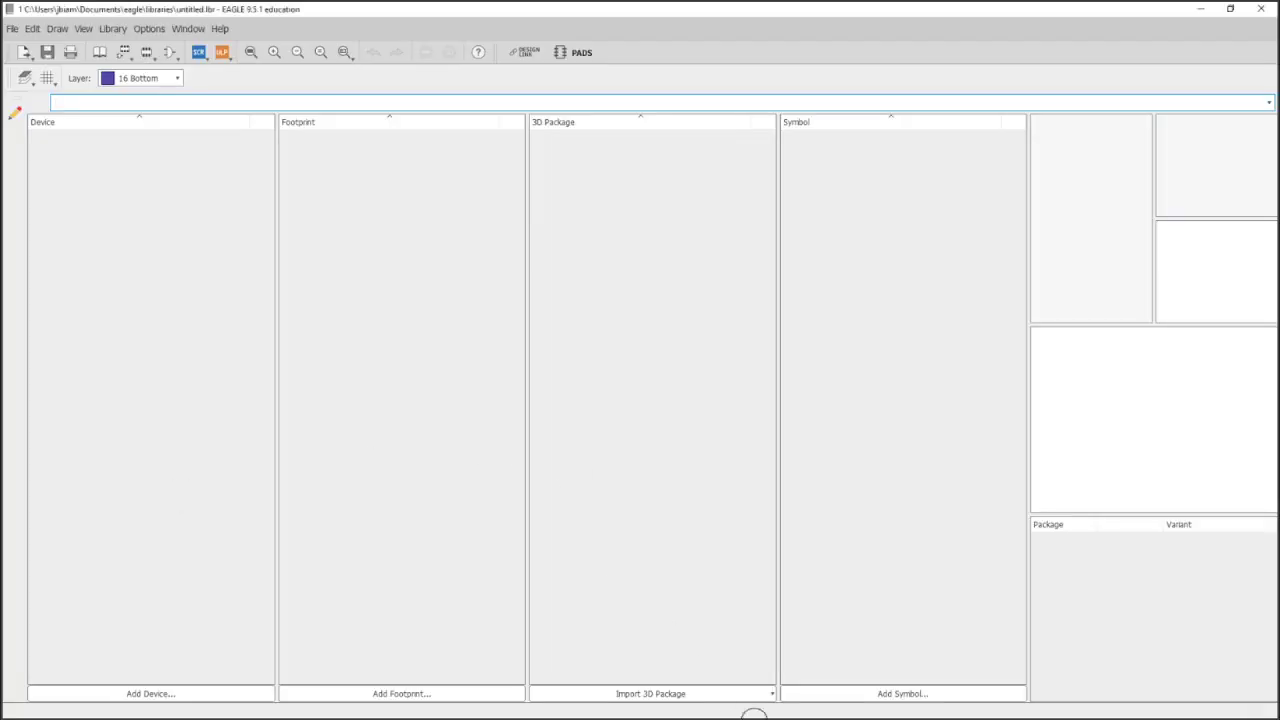
# In EAGLE, import the R-US resistor symbol from the rcl library into the new library
pyautogui.click(840, 692)
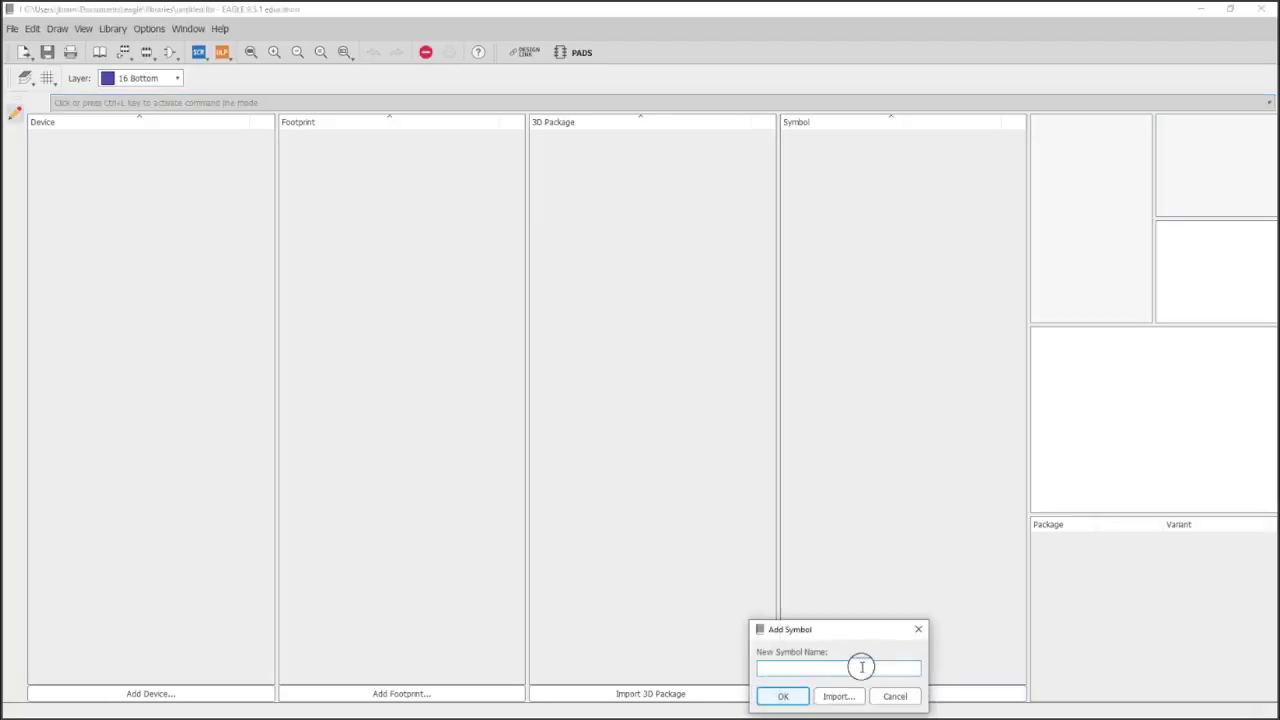
pyautogui.moveTo(870, 625); pyautogui.dragTo(922, 519)
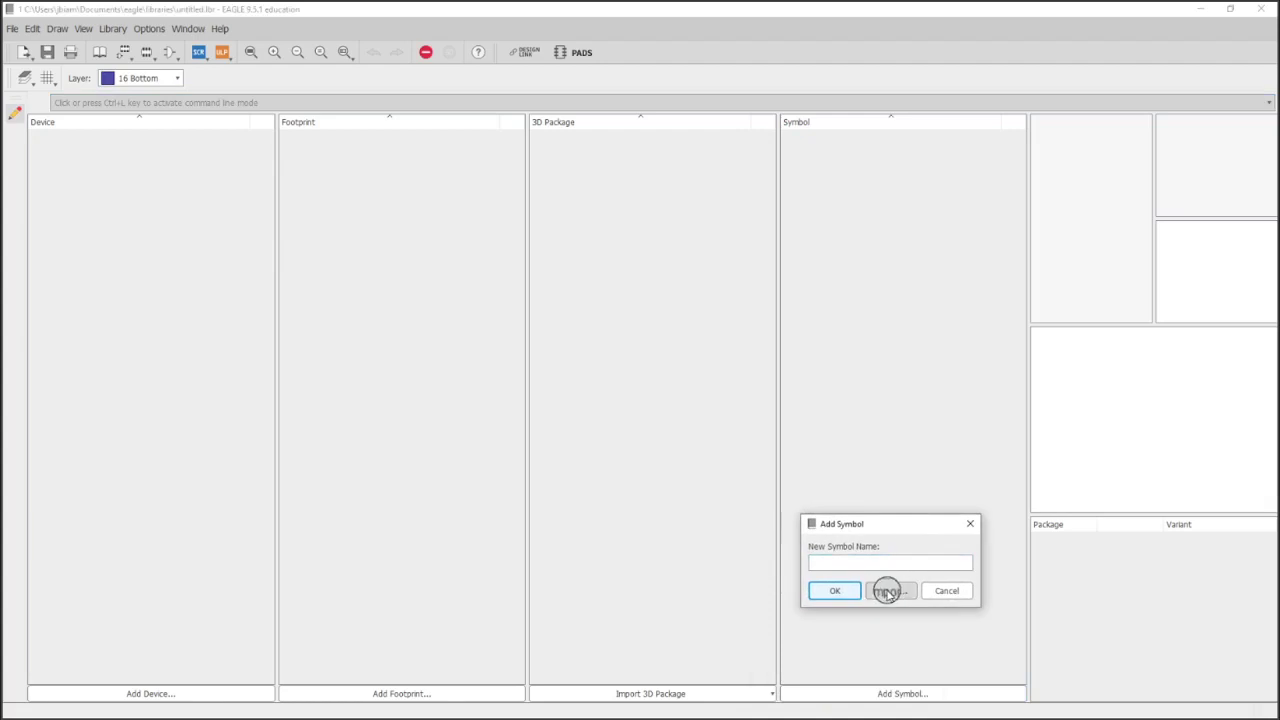
pyautogui.click(887, 592)
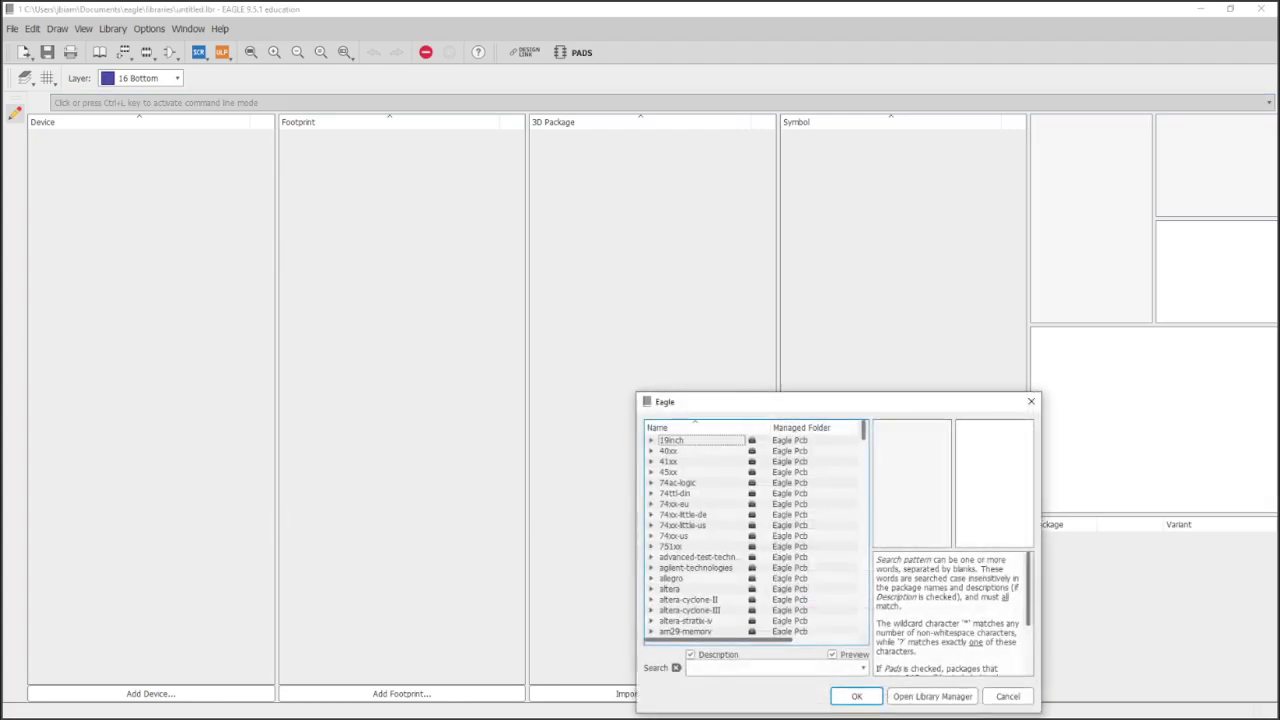
pyautogui.moveTo(777, 404); pyautogui.dragTo(705, 242)
pyautogui.scroll(-8, 773, 316)
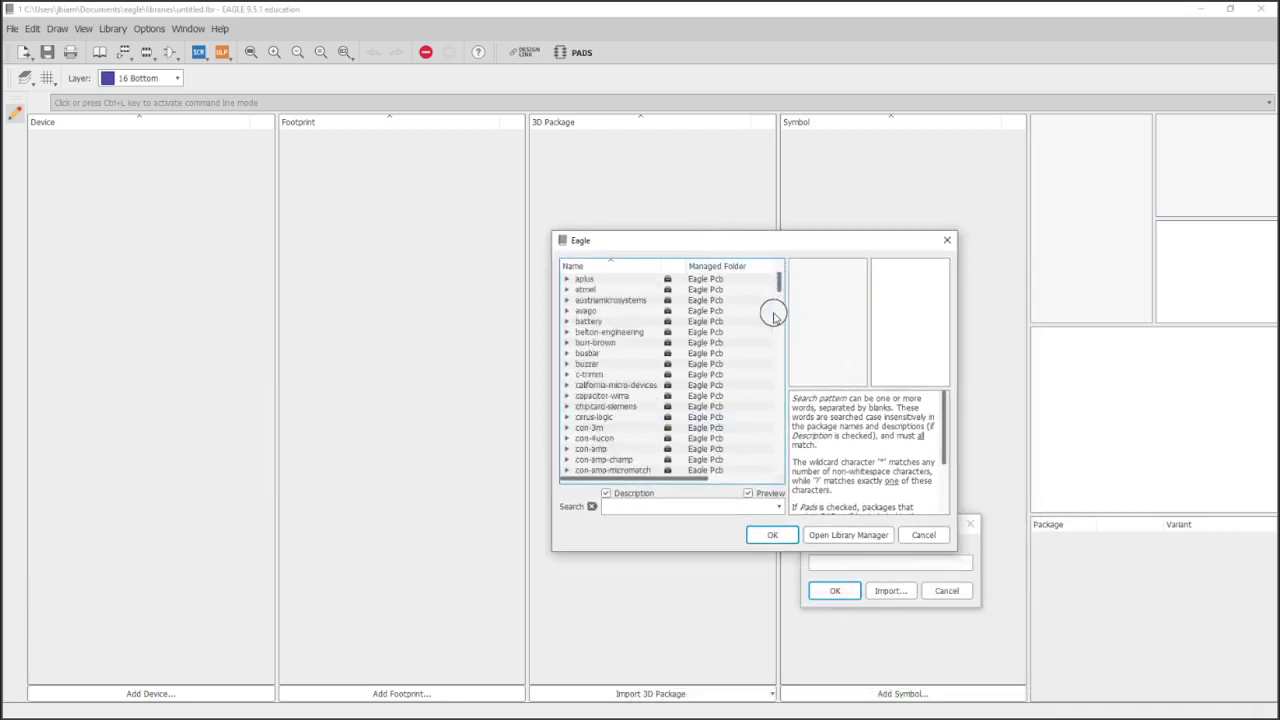
pyautogui.scroll(-20, 771, 366)
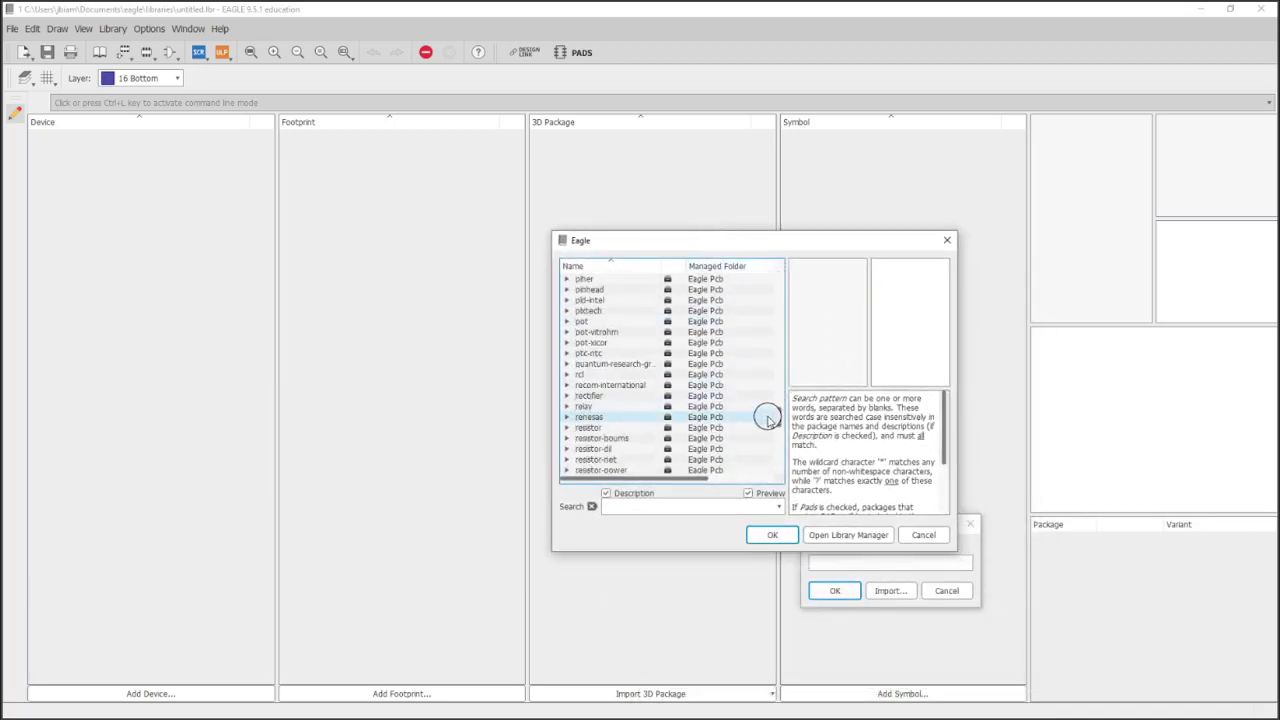
pyautogui.click(565, 374)
pyautogui.click(598, 375)
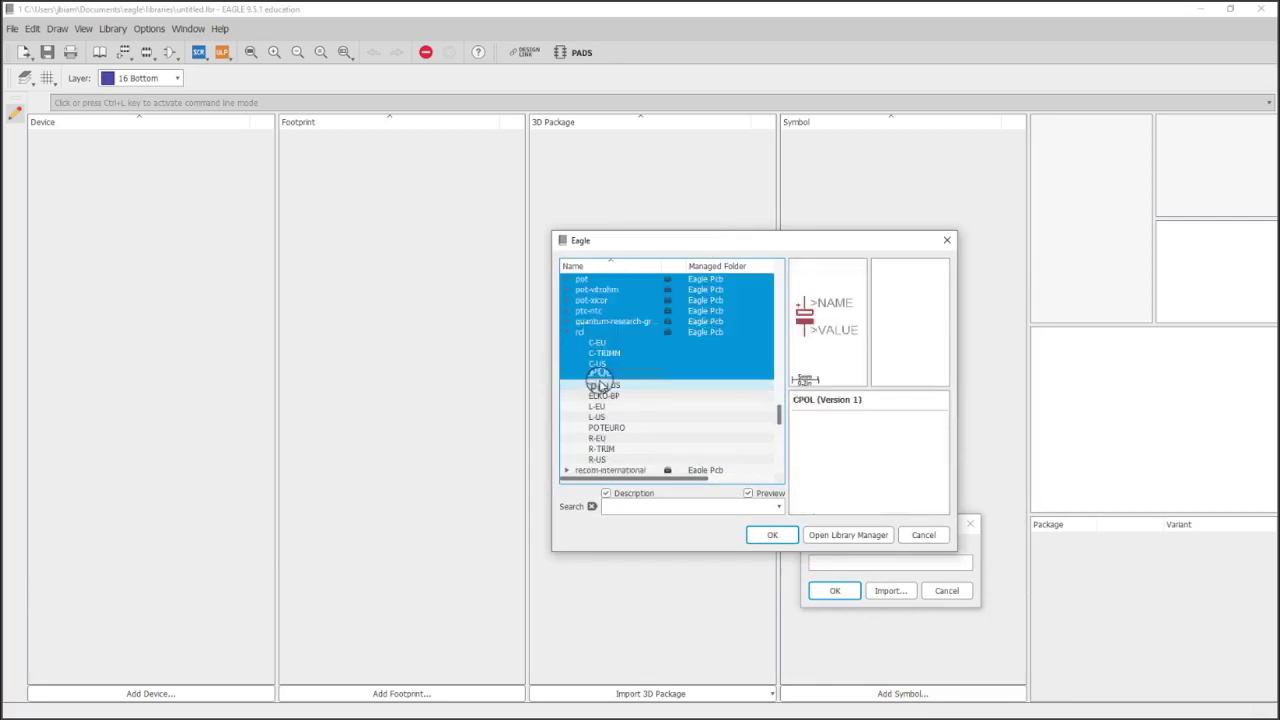
pyautogui.click(598, 364)
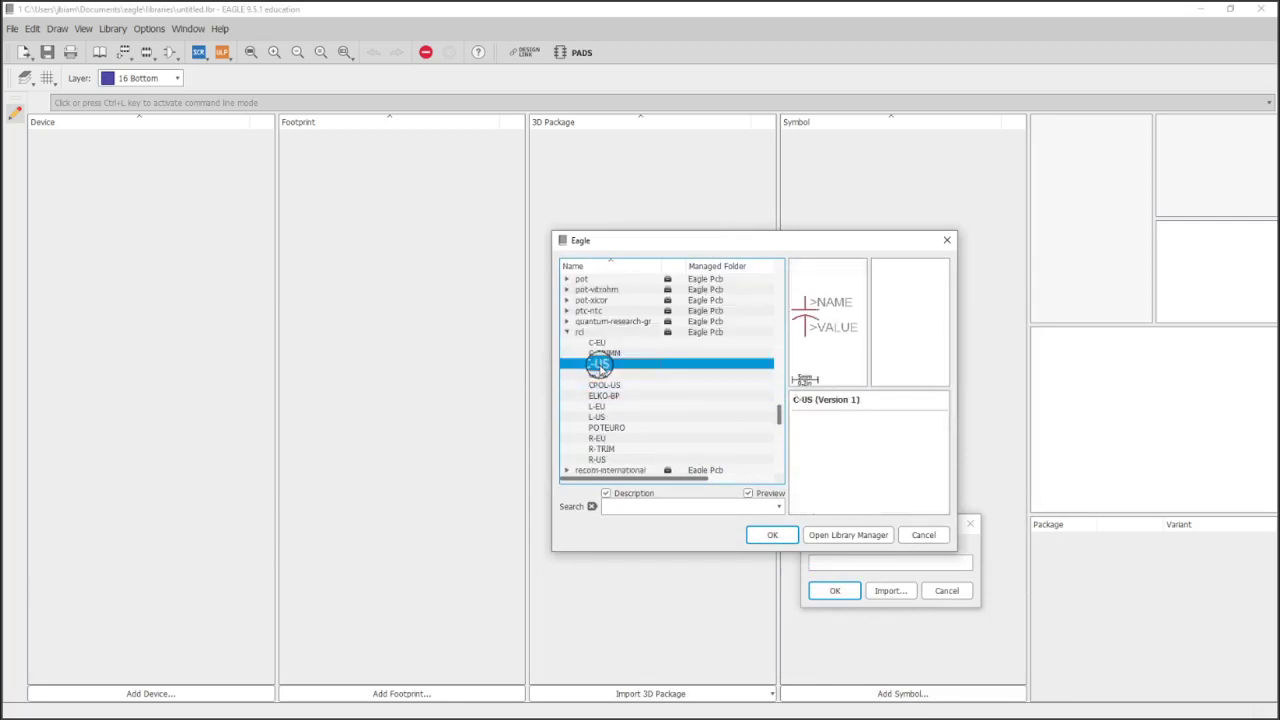
pyautogui.click(599, 459)
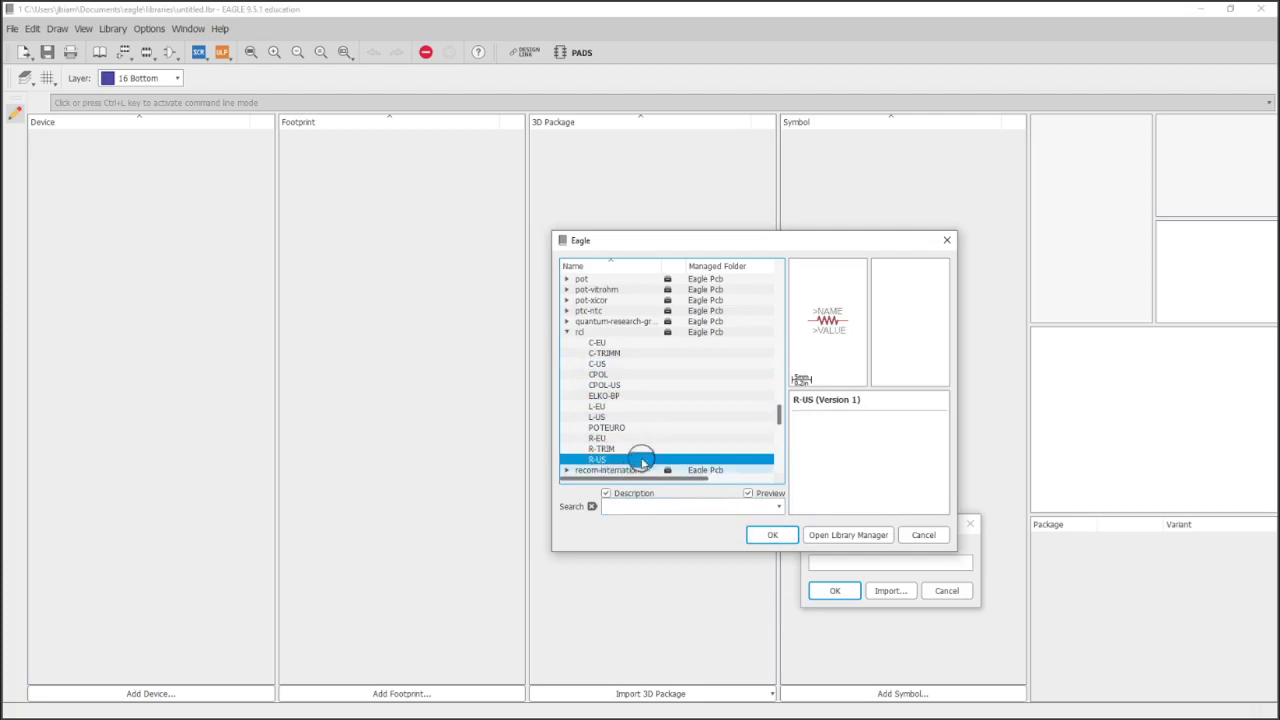
pyautogui.click(627, 460)
pyautogui.click(790, 538)
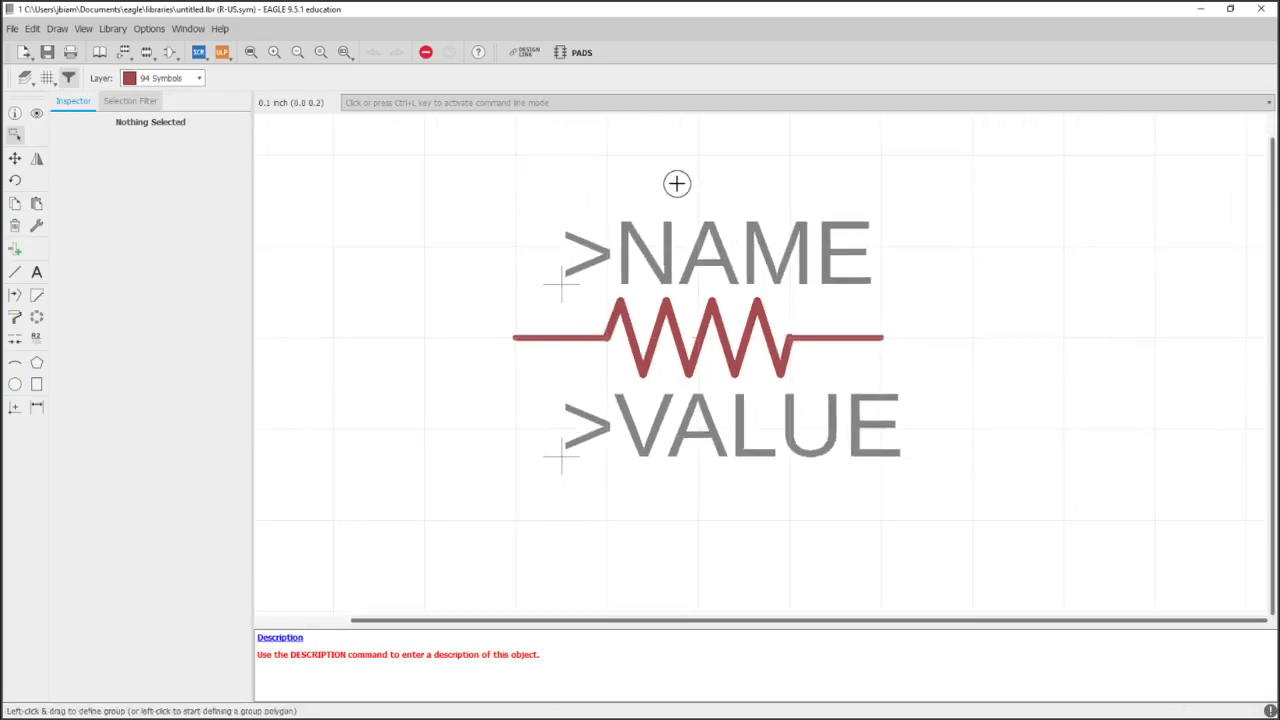
# Save the library as MULTIVIBRATOR.lbr and preview the R-US symbol in the library overview
pyautogui.click(49, 52)
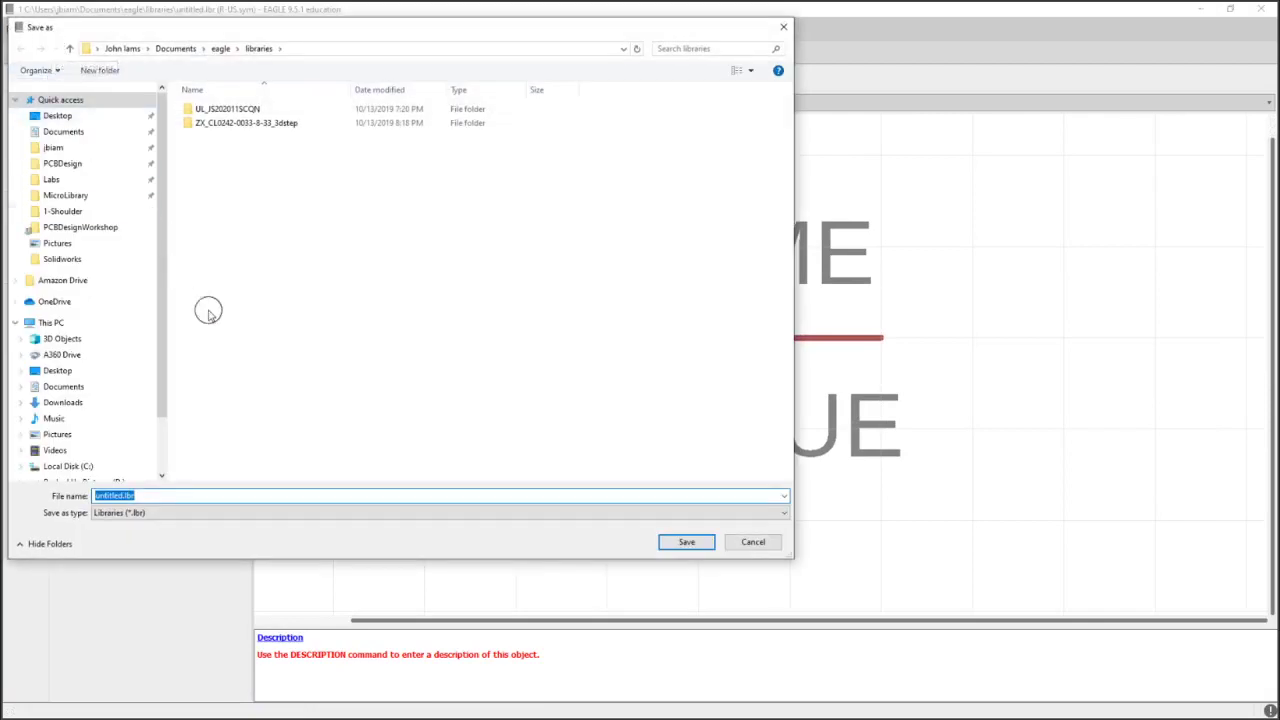
pyautogui.click(194, 494)
pyautogui.doubleClick(114, 495)
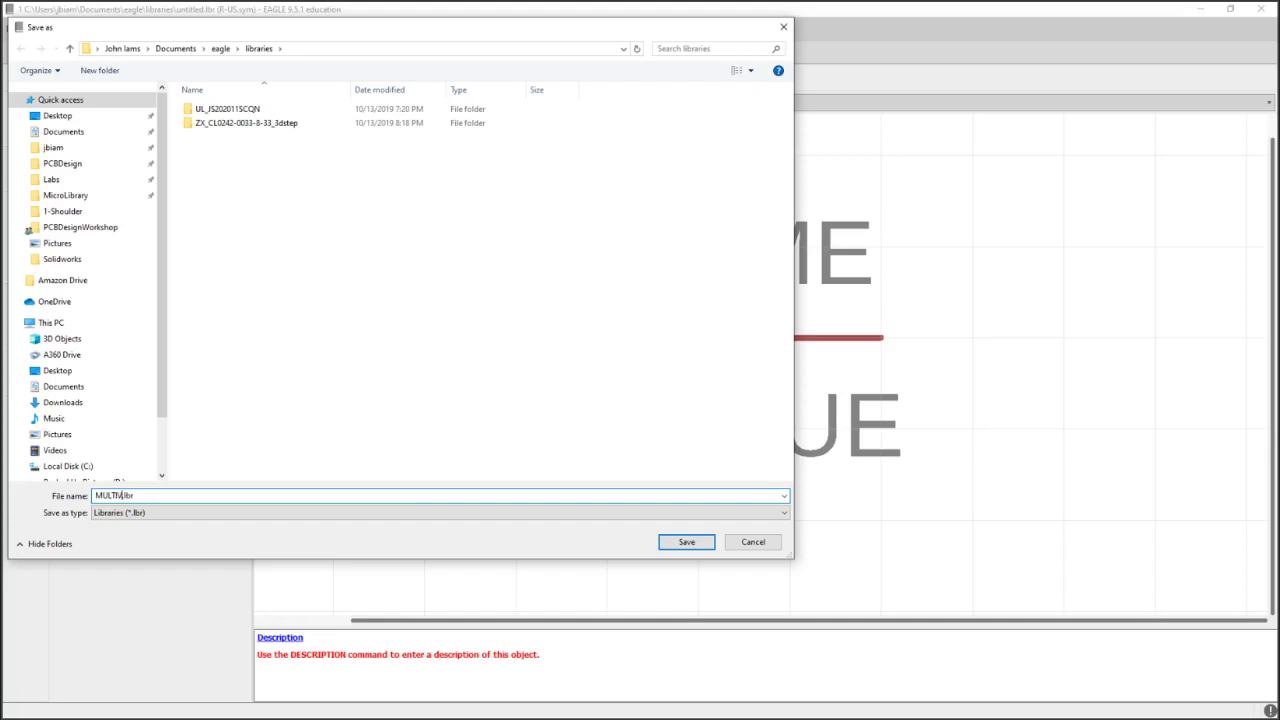
pyautogui.press('Return')
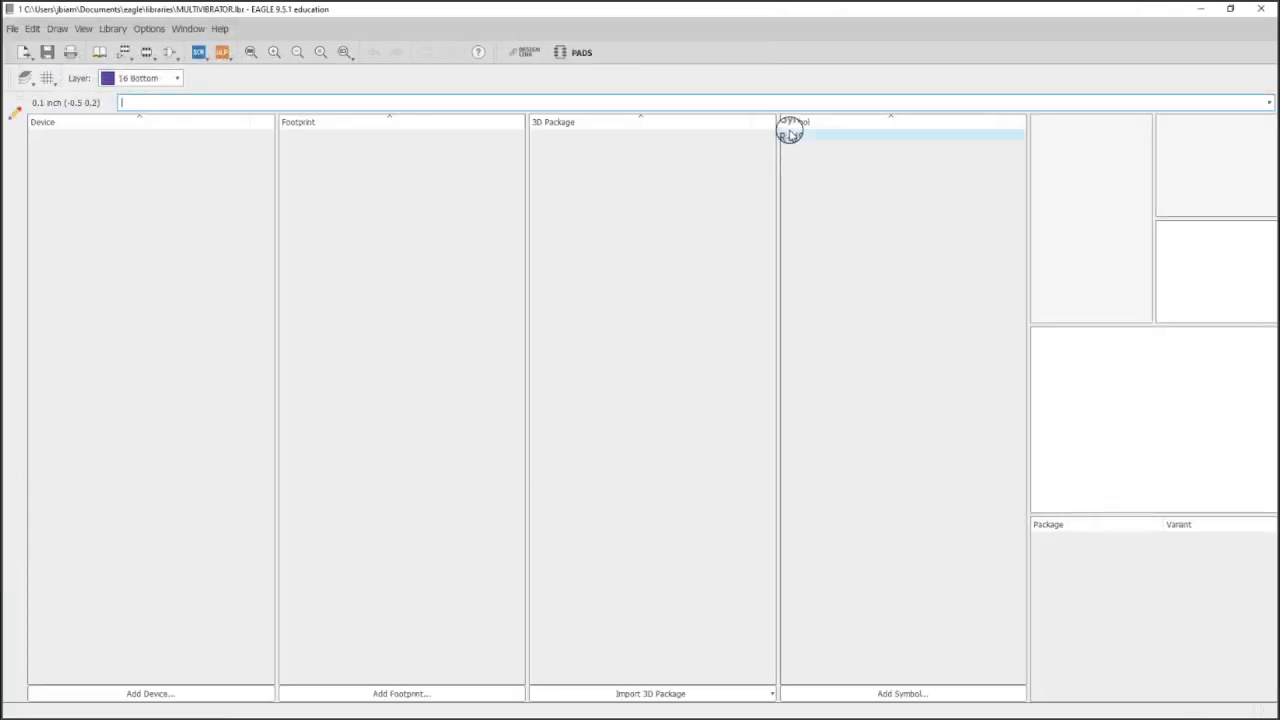
pyautogui.click(790, 135)
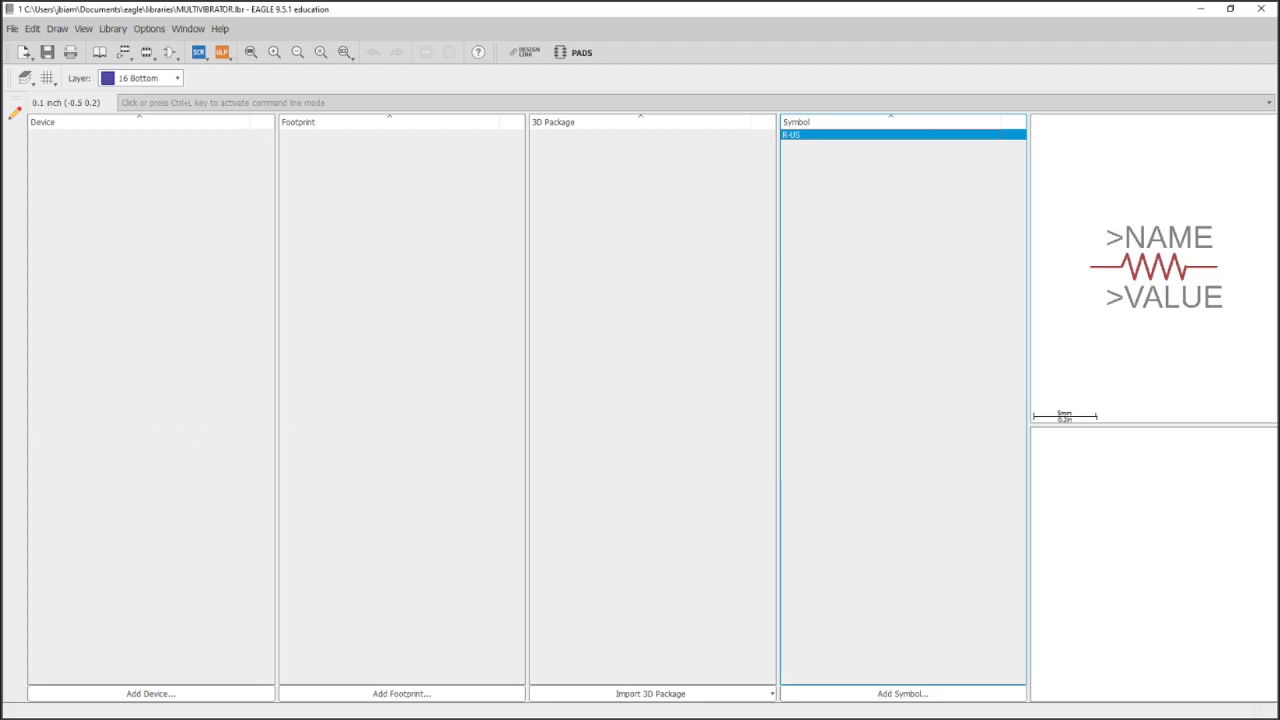
# Switch to the schematic in Snipping Tool and highlight the trimmer resistors R3 and R4
pyautogui.hotkey('alt', 'Tab')
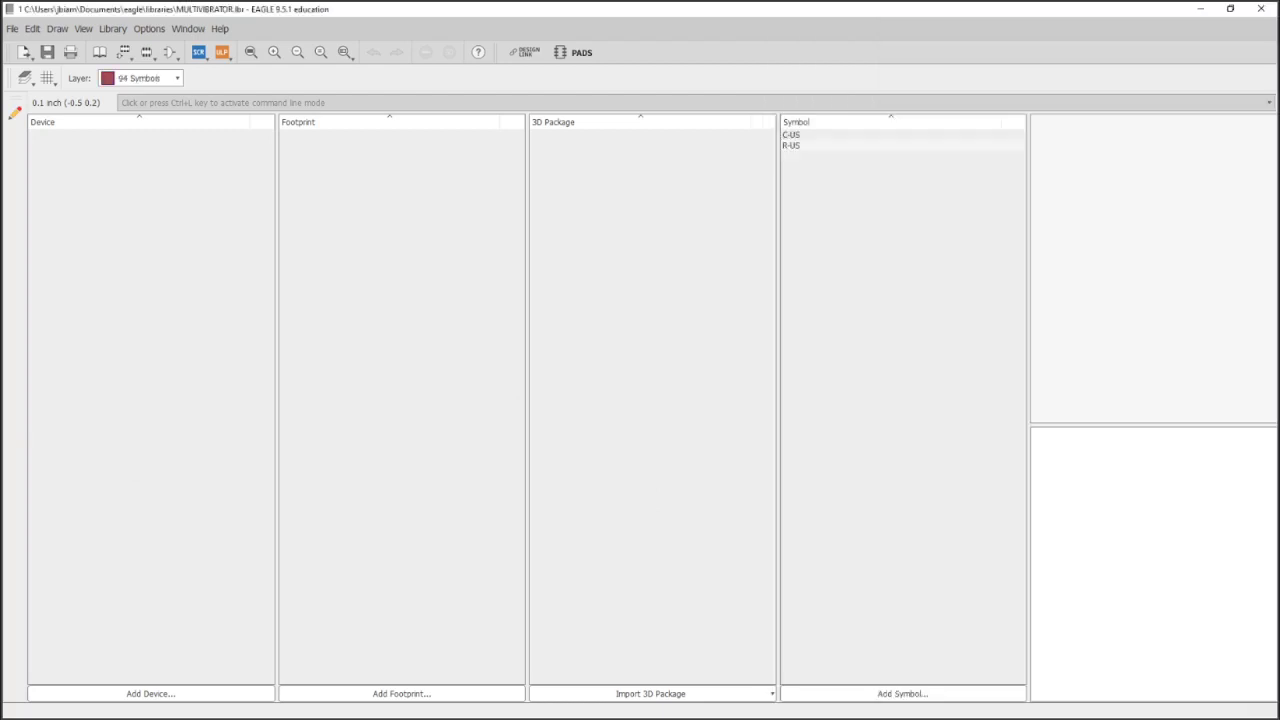
pyautogui.hotkey('alt', 'Tab')
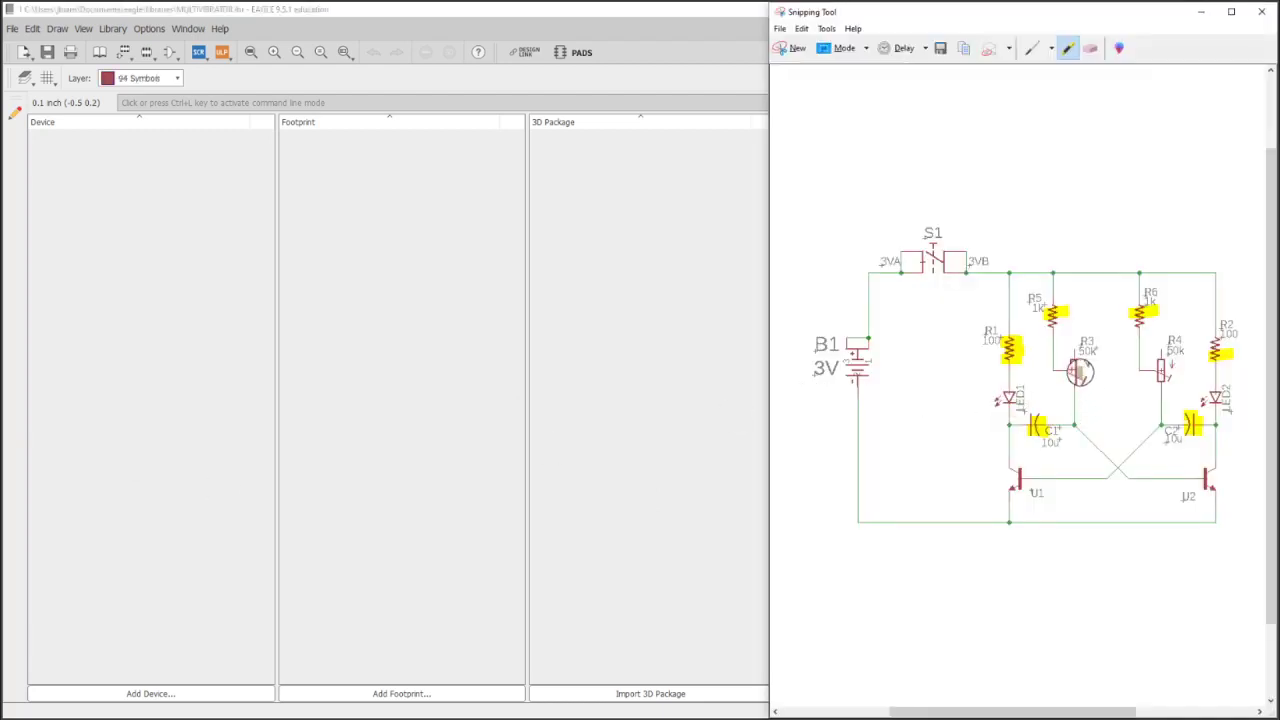
pyautogui.moveTo(1070, 378)
pyautogui.mouseDown()
pyautogui.moveTo(1076, 355)
pyautogui.moveTo(1170, 376)
pyautogui.mouseUp()
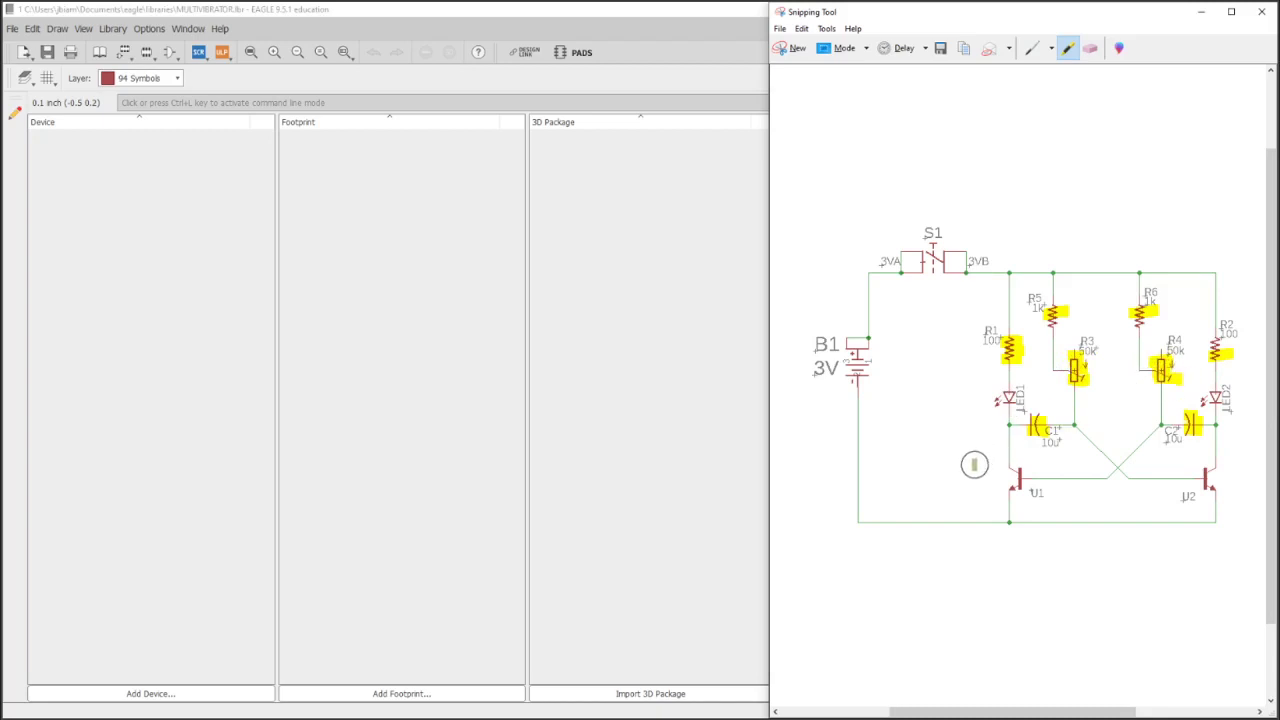
# Return to EAGLE and import the R-TRIM symbol from the rcl library into the MULTIVIBRATOR library
pyautogui.click(691, 18)
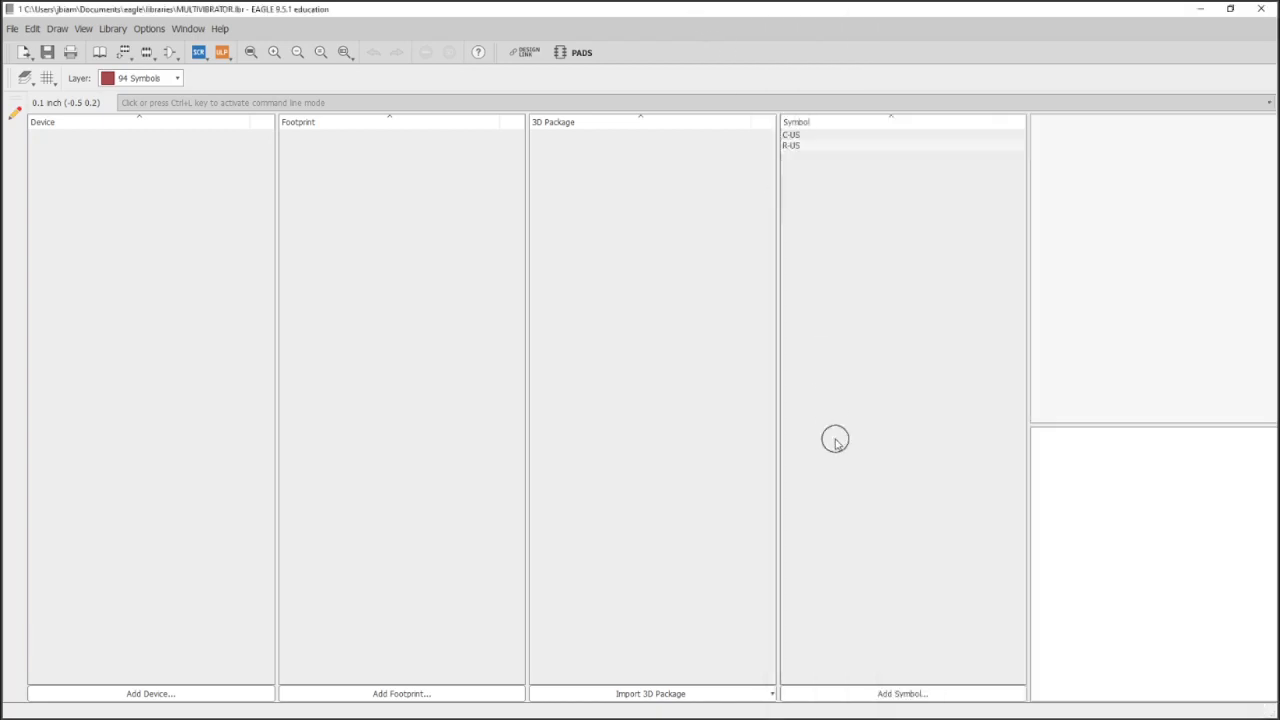
pyautogui.click(888, 690)
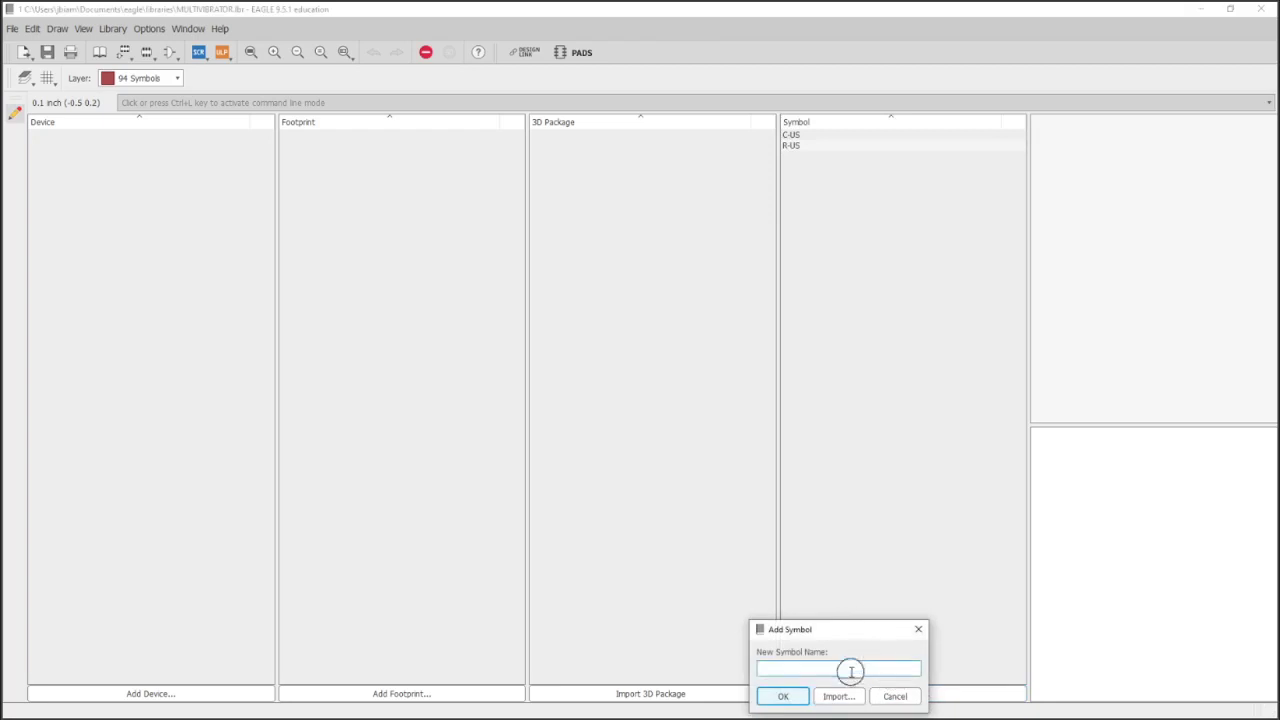
pyautogui.click(846, 698)
pyautogui.moveTo(791, 400); pyautogui.dragTo(711, 203)
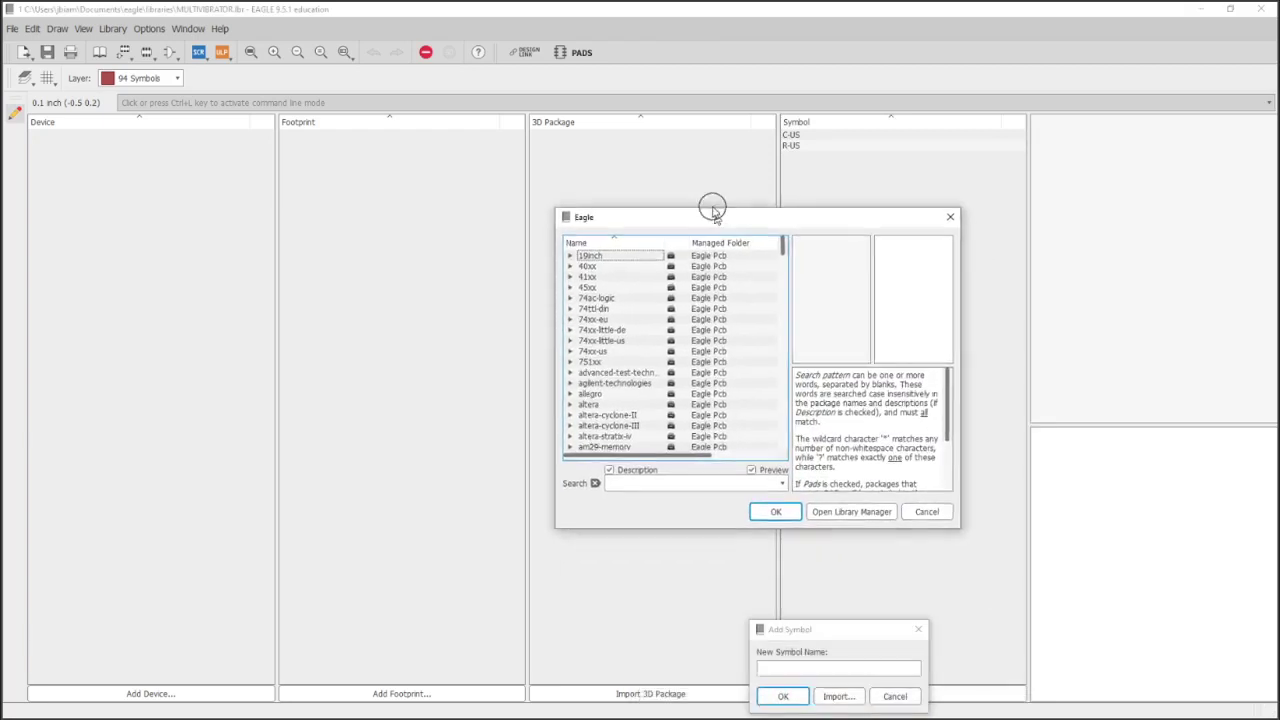
pyautogui.moveTo(771, 244); pyautogui.dragTo(790, 383)
pyautogui.click(569, 387)
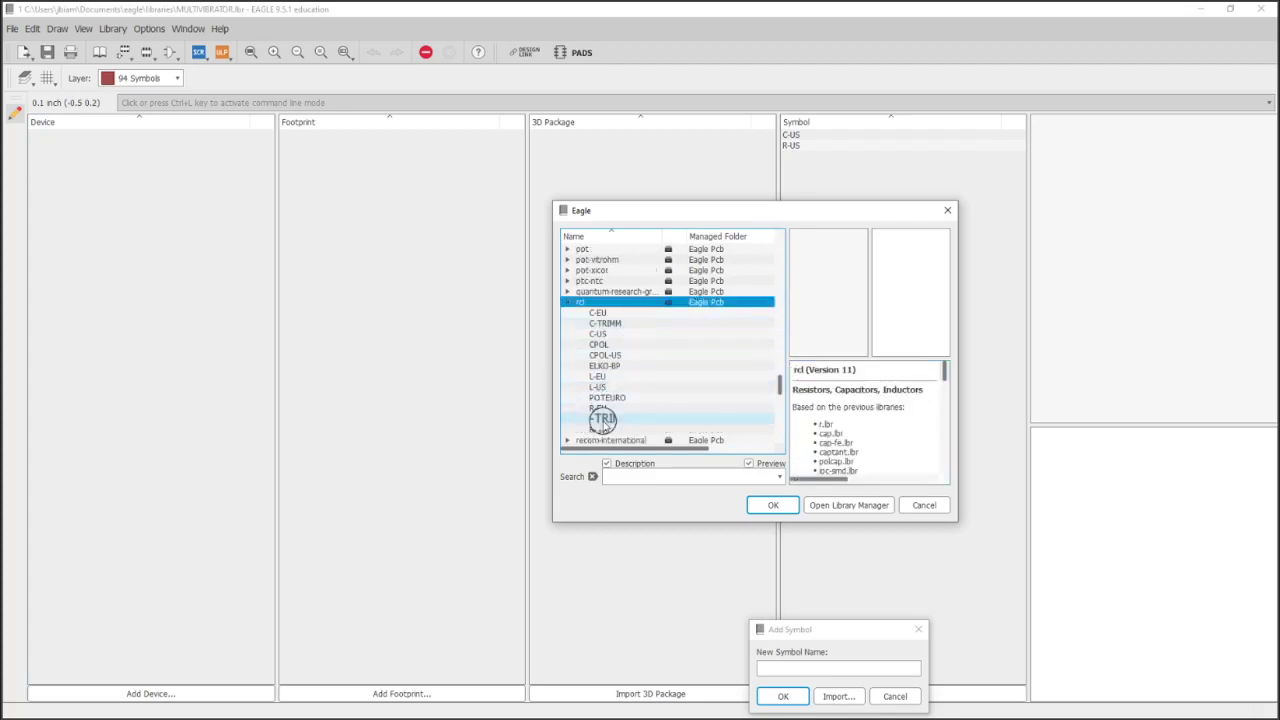
pyautogui.click(602, 418)
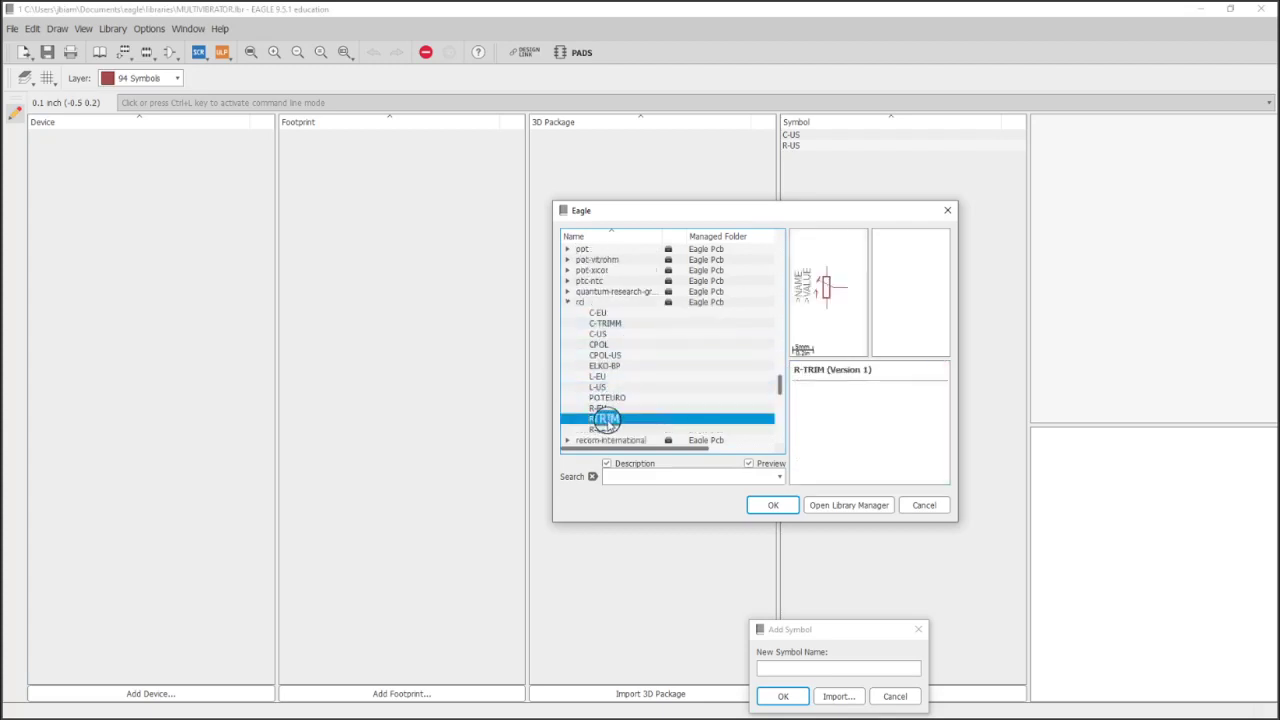
pyautogui.click(775, 505)
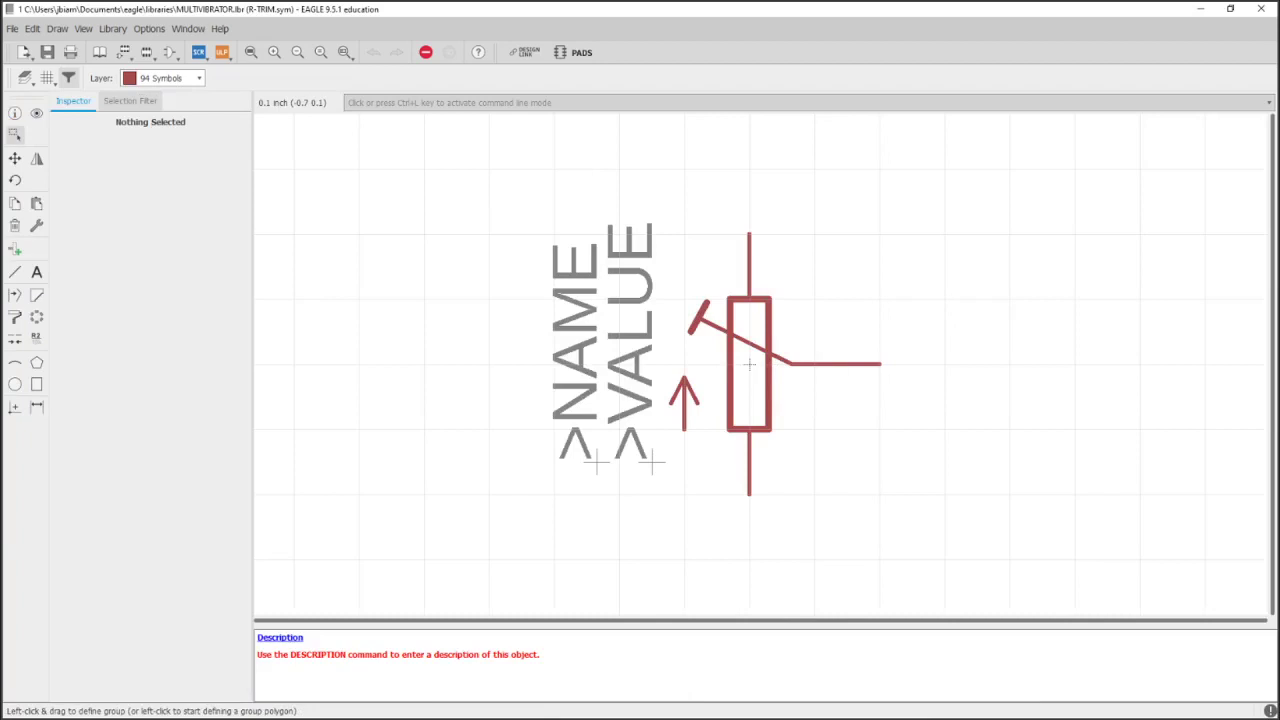
# Rotate the >NAME and >VALUE labels of the R-TRIM symbol so both read horizontally
pyautogui.click(15, 159)
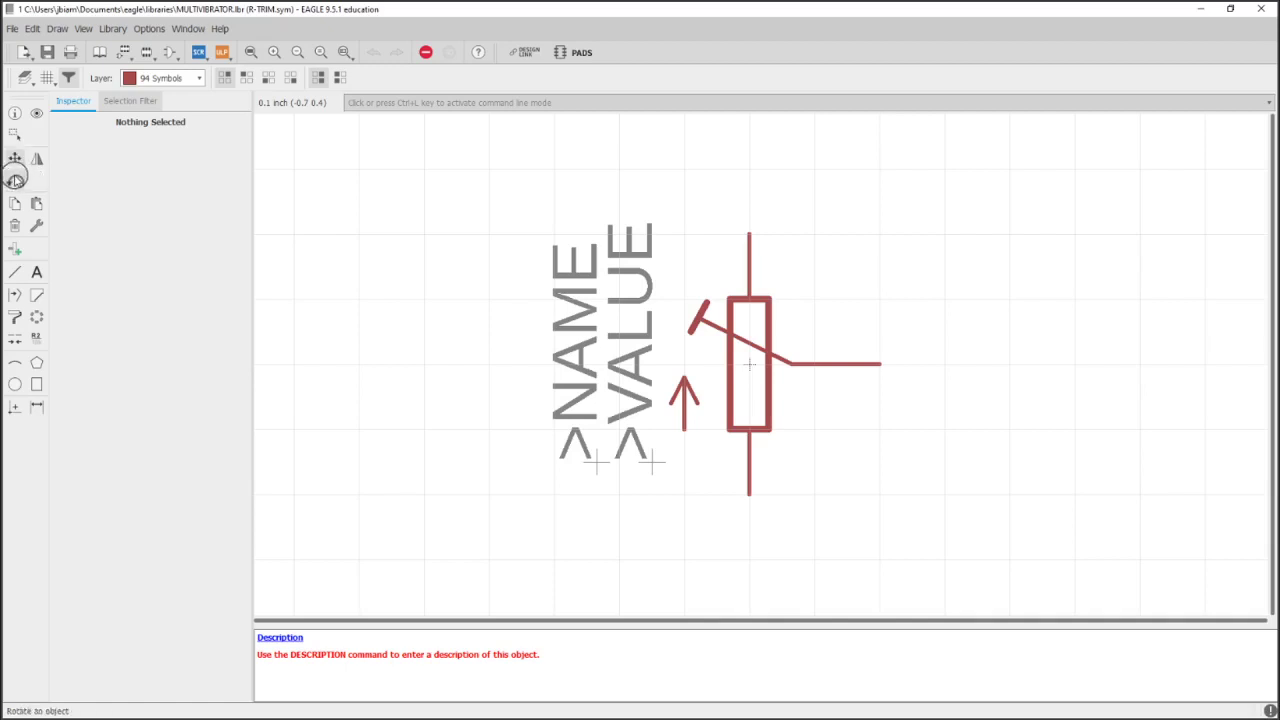
pyautogui.click(15, 180)
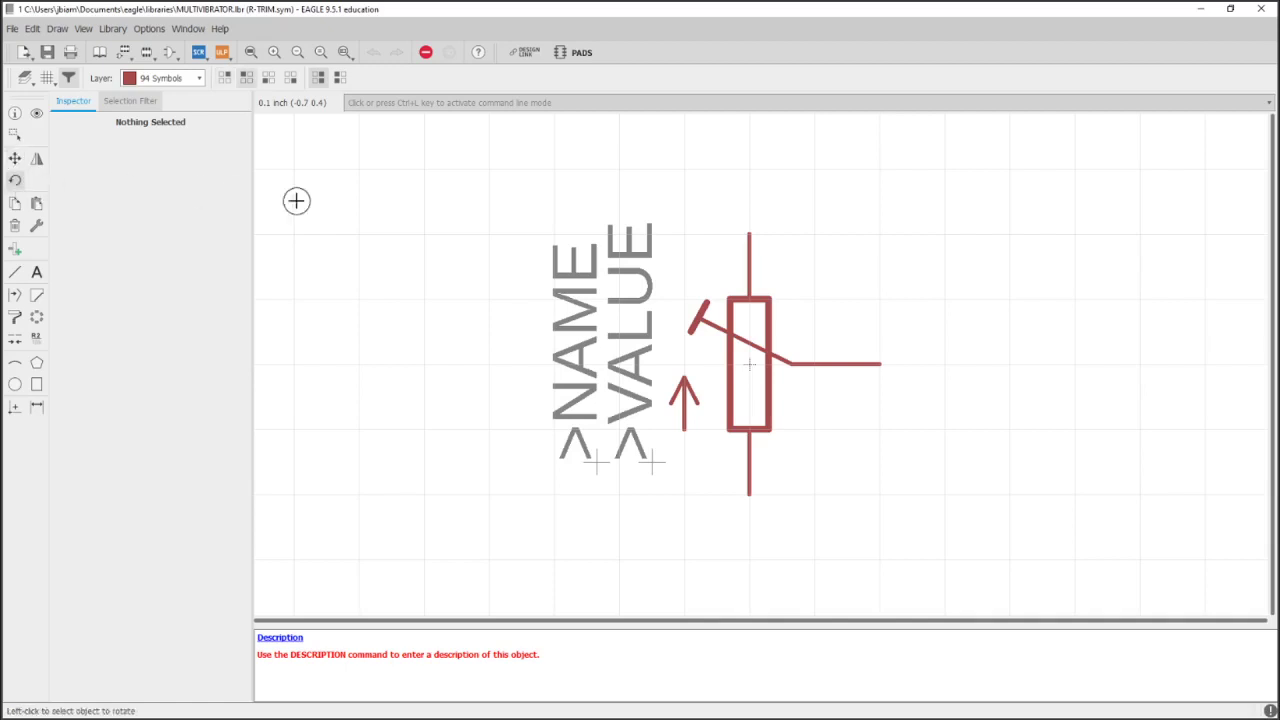
pyautogui.click(595, 463)
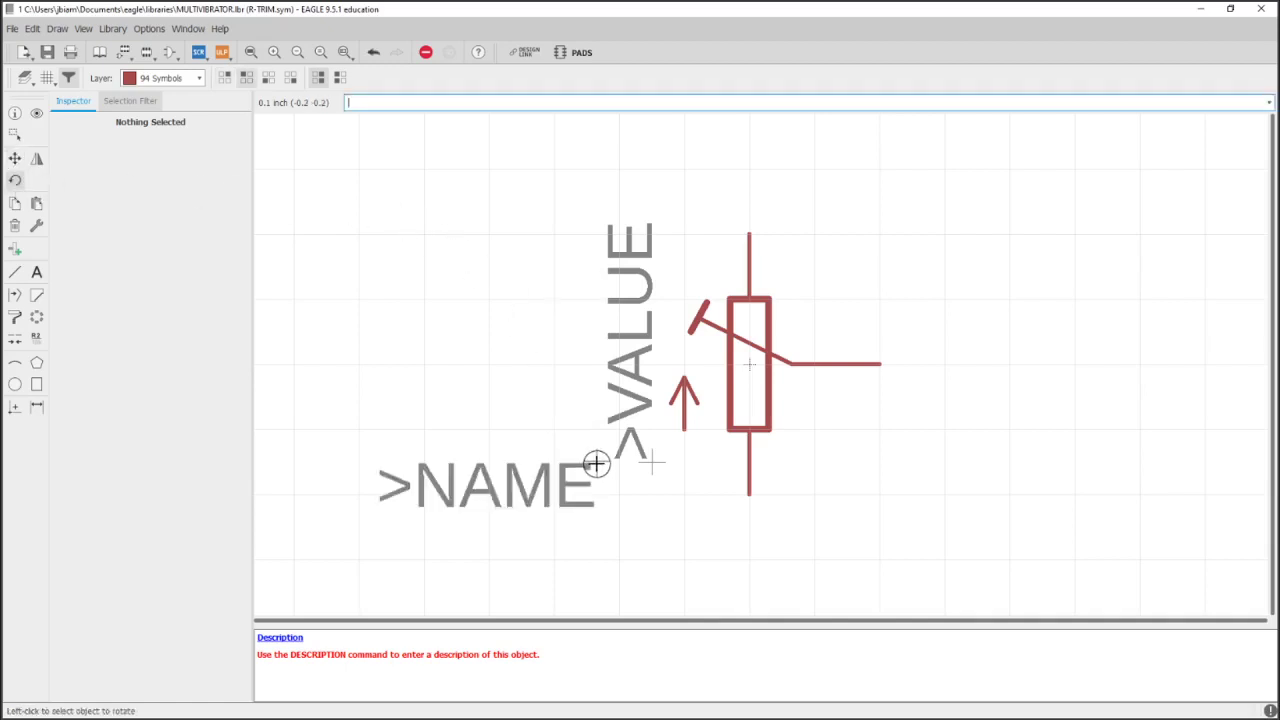
pyautogui.click(652, 461)
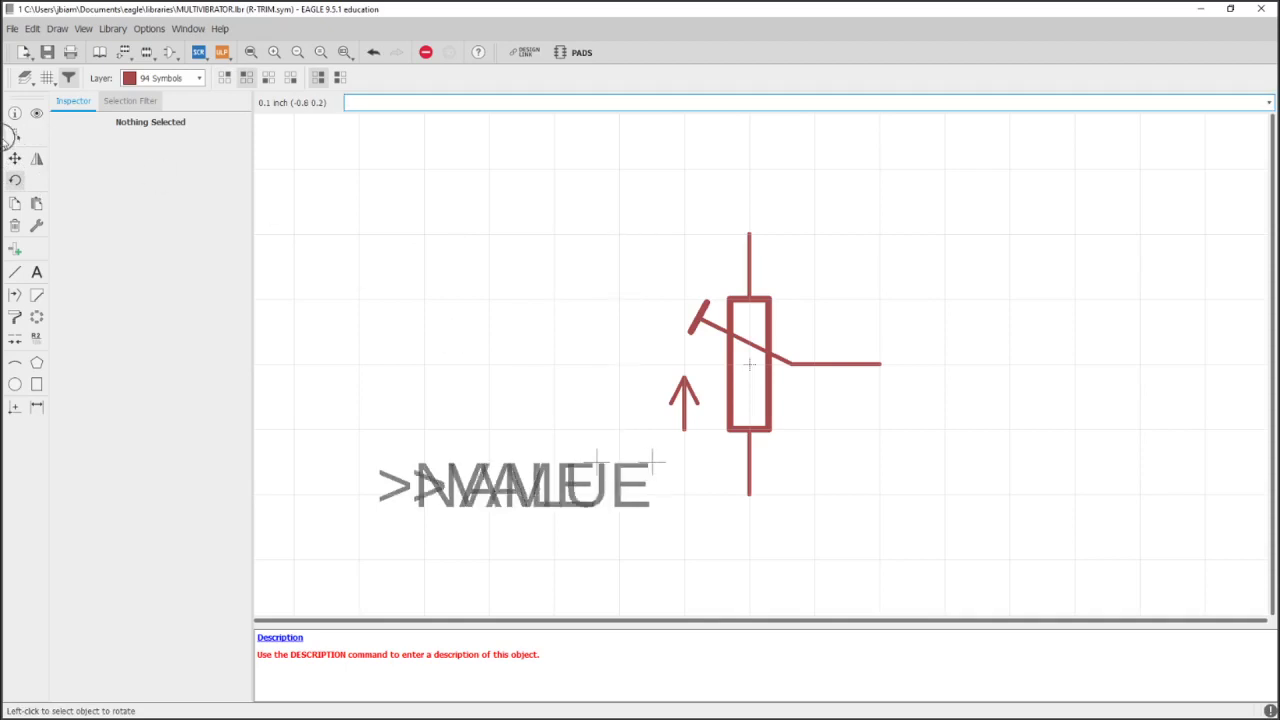
# Move the >NAME label to the upper left of the R-TRIM symbol and place the >VALUE label directly beneath it
pyautogui.click(16, 160)
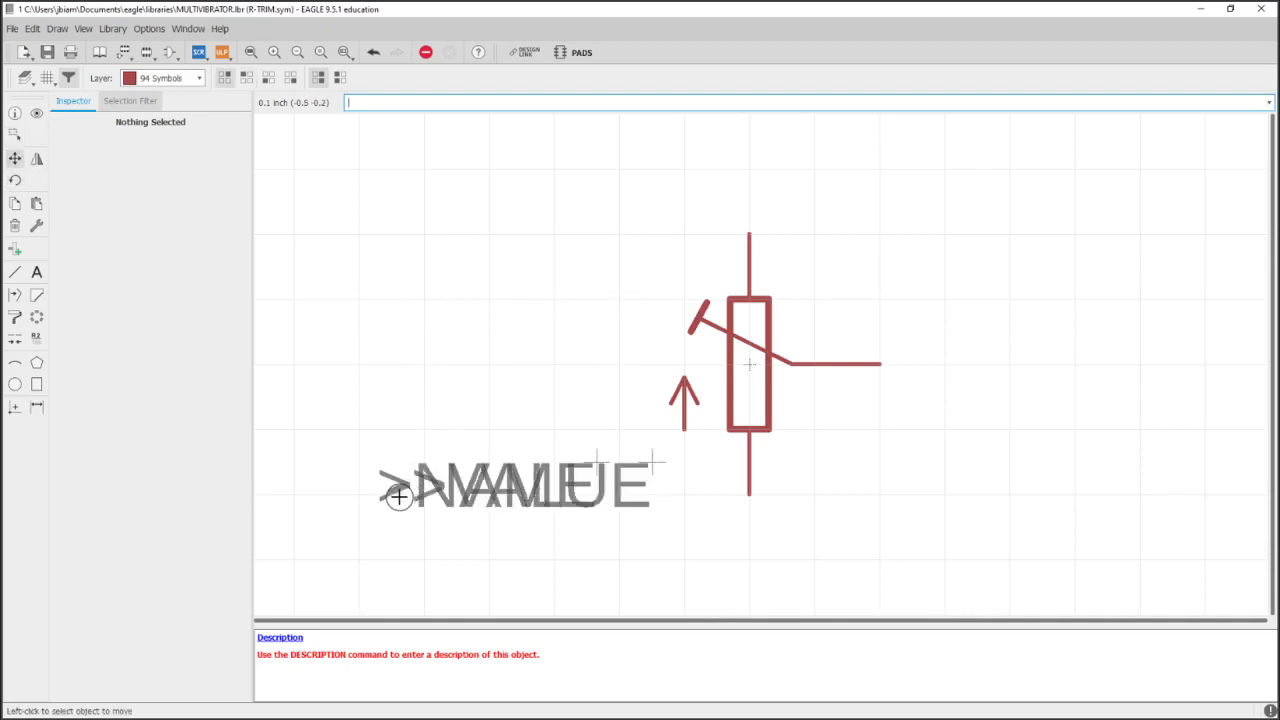
pyautogui.click(597, 461)
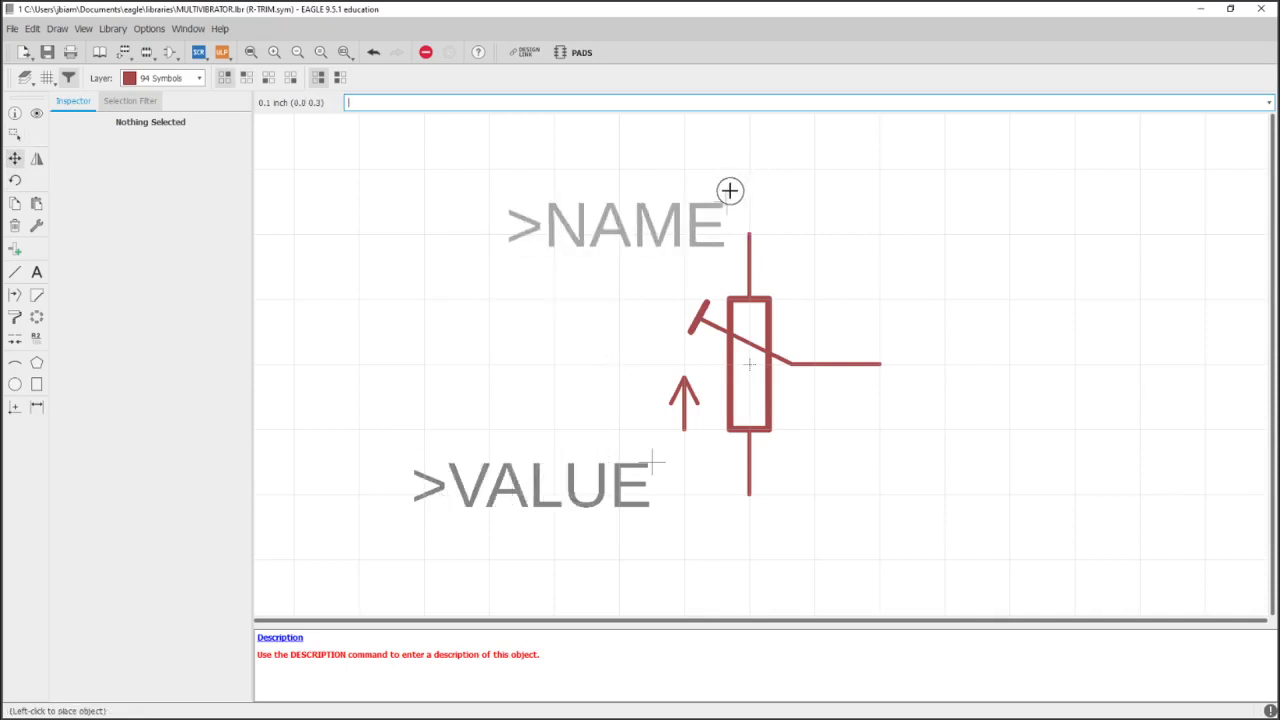
pyautogui.click(695, 198)
pyautogui.click(645, 440)
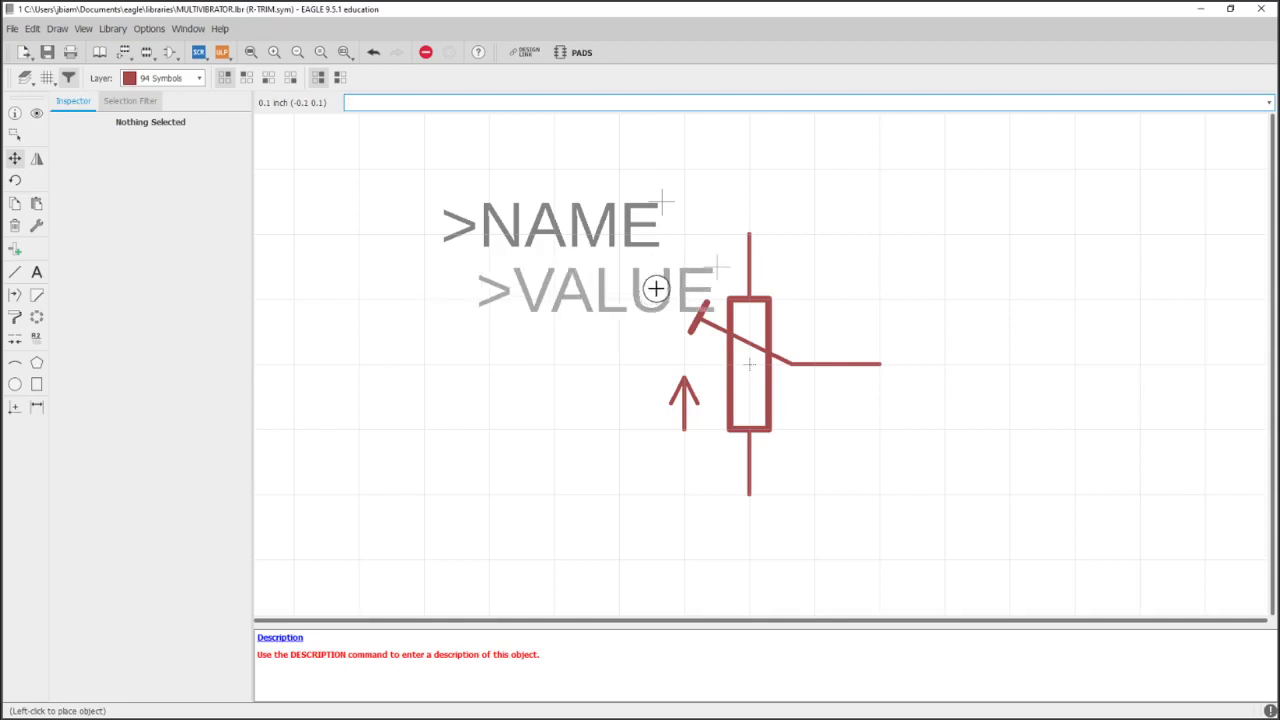
pyautogui.click(643, 287)
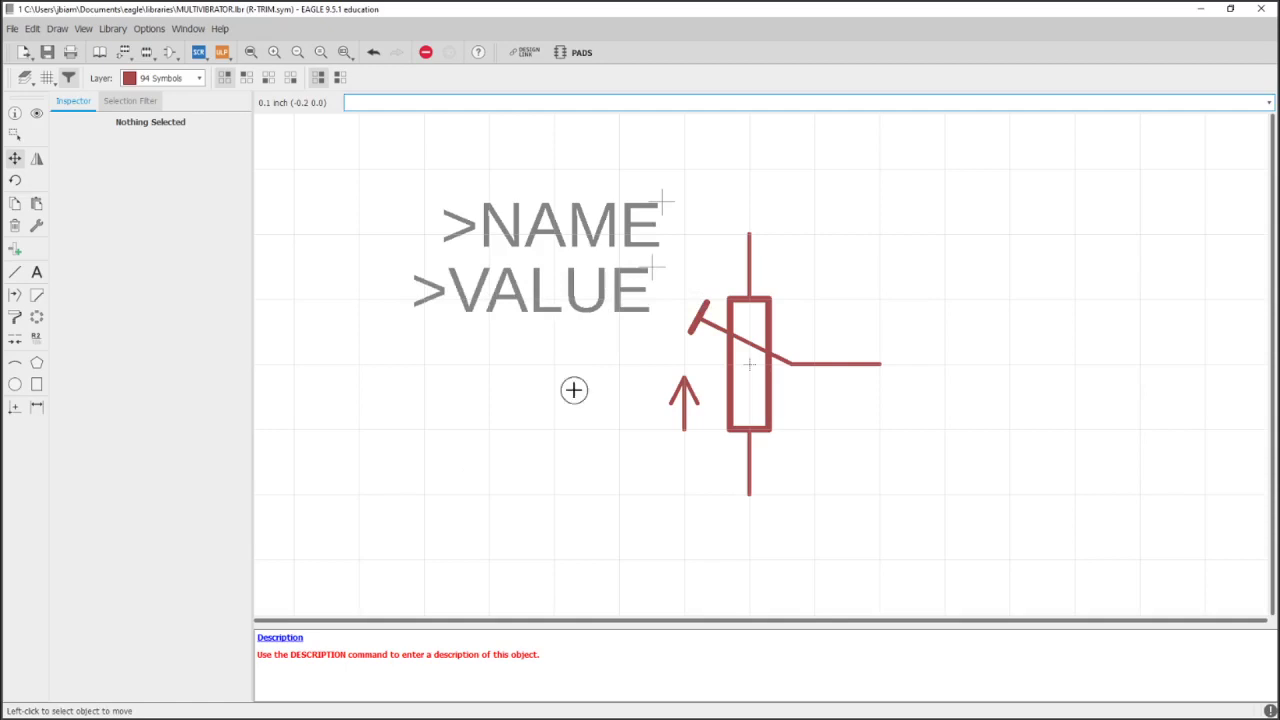
# Save the MULTIVIBRATOR library and preview the R-TRIM symbol in the library's table of contents
pyautogui.click(48, 51)
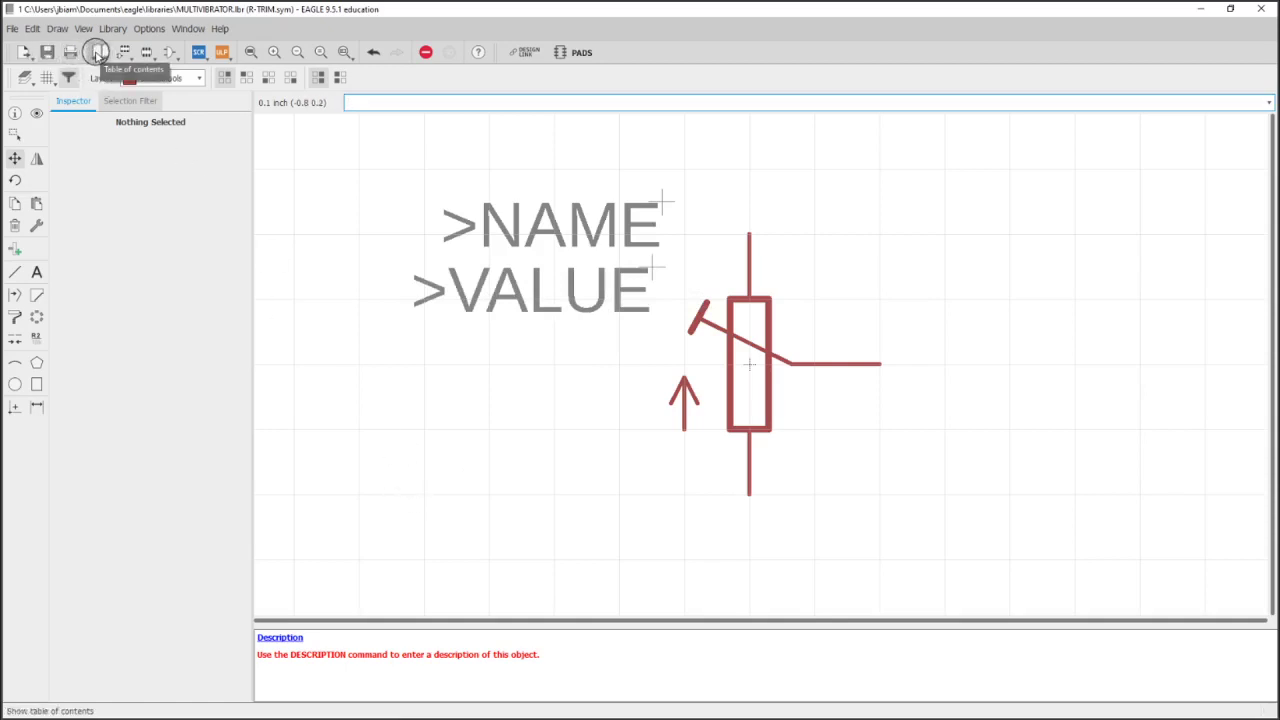
pyautogui.click(97, 53)
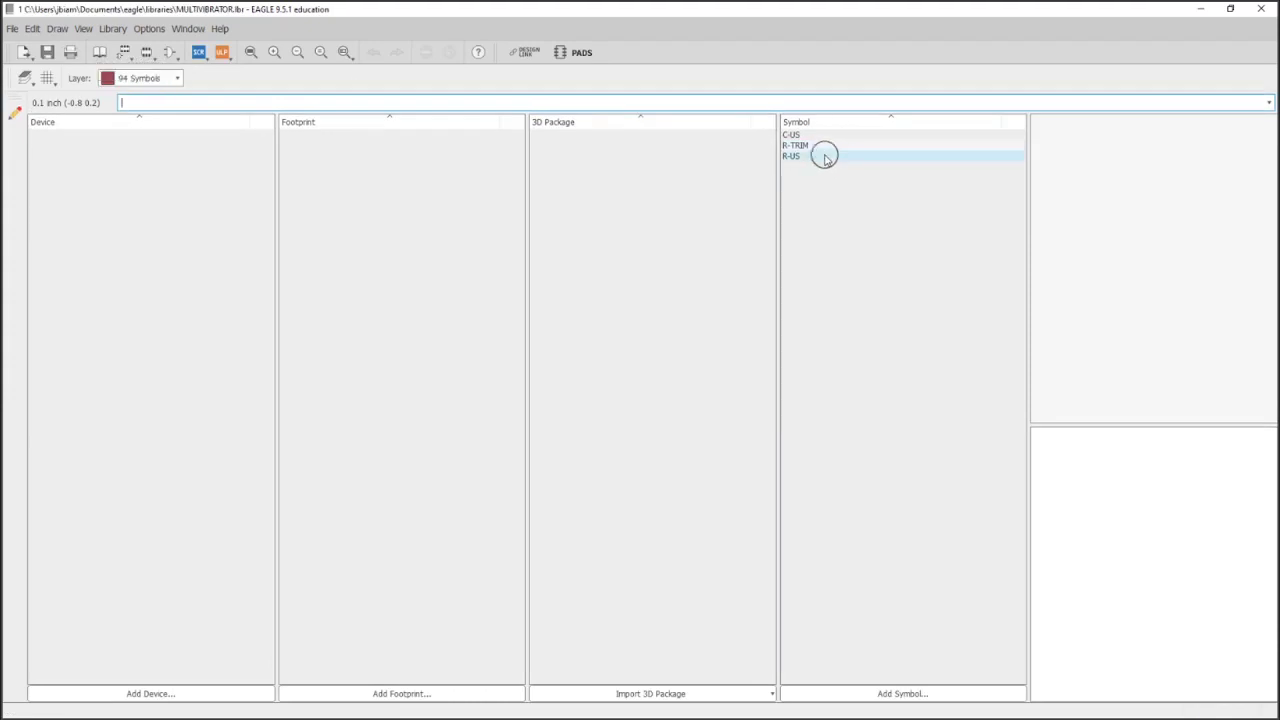
pyautogui.click(811, 146)
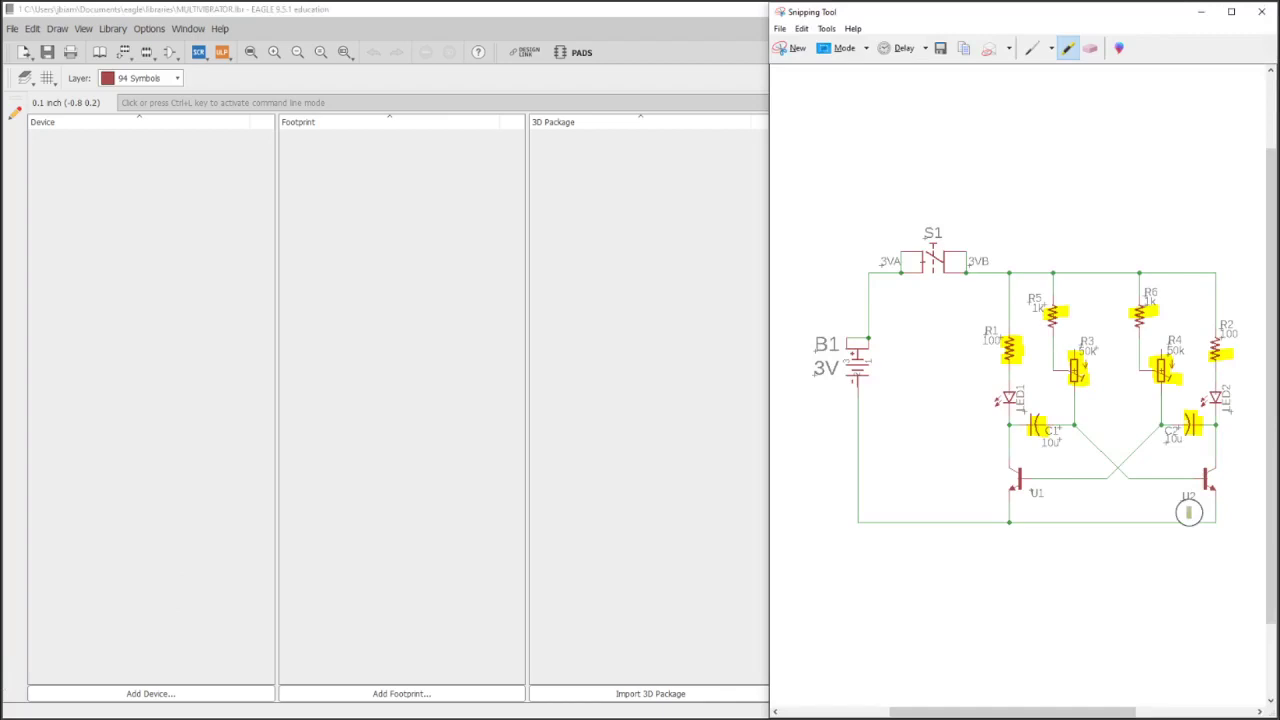
# Highlight the transistors U1 and U2 on the schematic in Snipping Tool and return to EAGLE
pyautogui.moveTo(1008, 465)
pyautogui.mouseDown()
pyautogui.moveTo(1029, 467)
pyautogui.moveTo(1012, 477)
pyautogui.moveTo(1022, 489)
pyautogui.mouseUp()
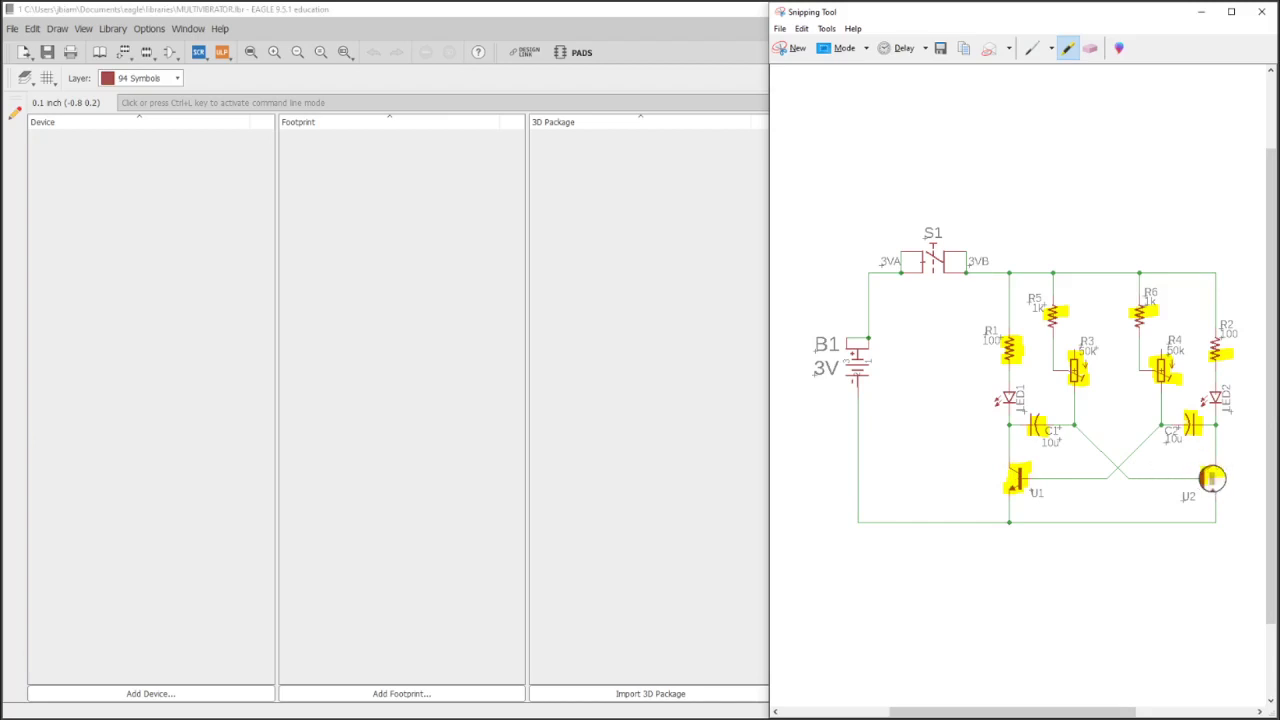
pyautogui.moveTo(1212, 479); pyautogui.dragTo(1210, 470)
pyautogui.click(697, 22)
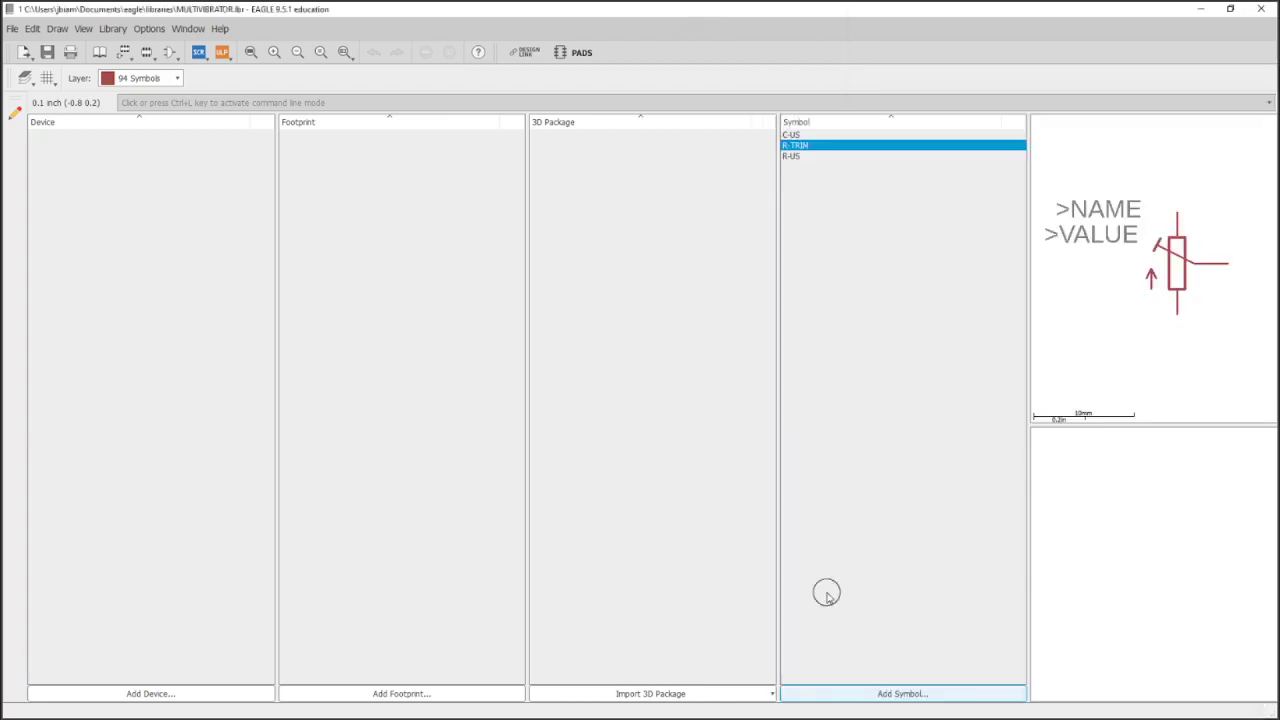
# Search the symbol libraries for npn and import the NPN symbol from the rohm library into the MULTIVIBRATOR library
pyautogui.click(875, 683)
pyautogui.click(883, 691)
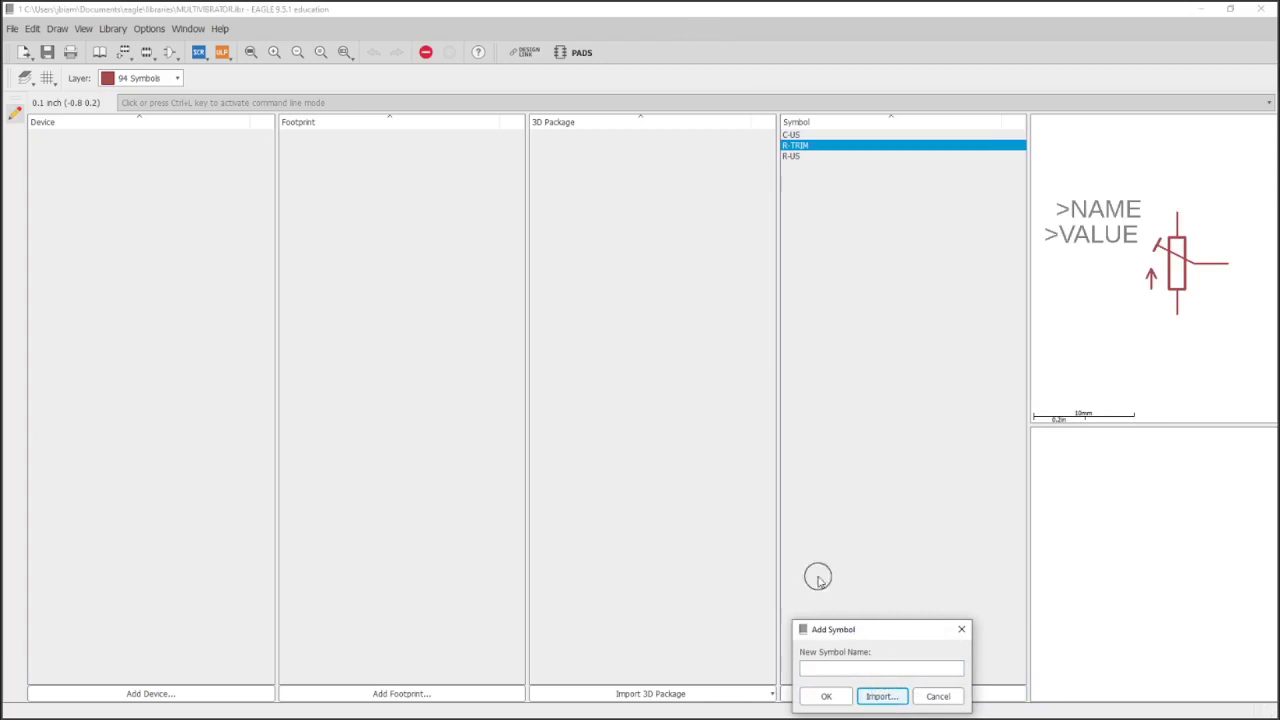
pyautogui.click(608, 482)
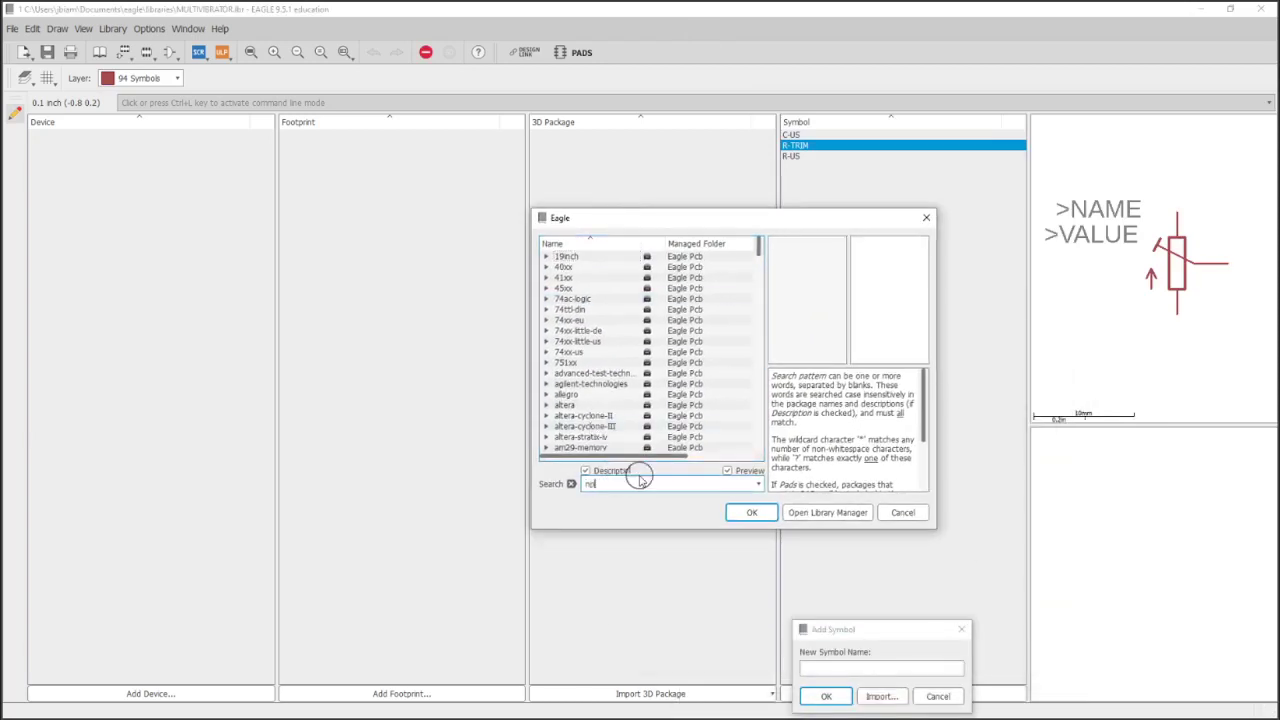
pyautogui.write('npn')
pyautogui.press('Return')
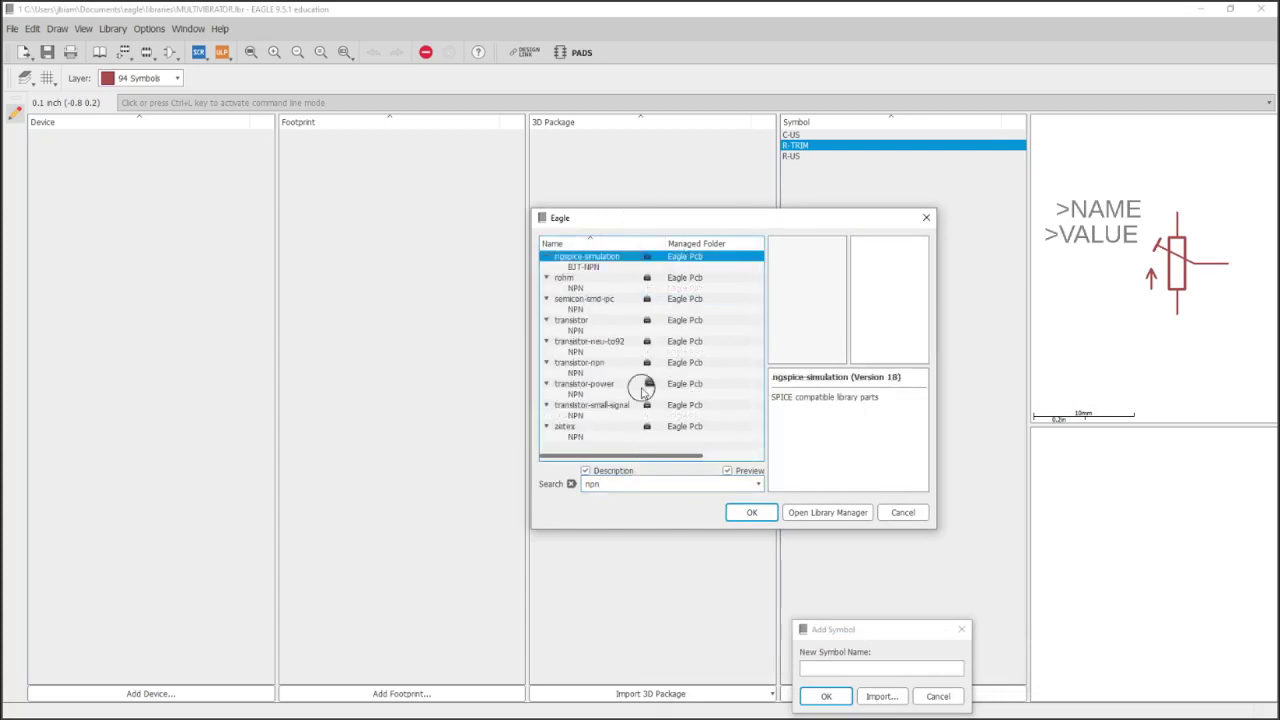
pyautogui.click(590, 267)
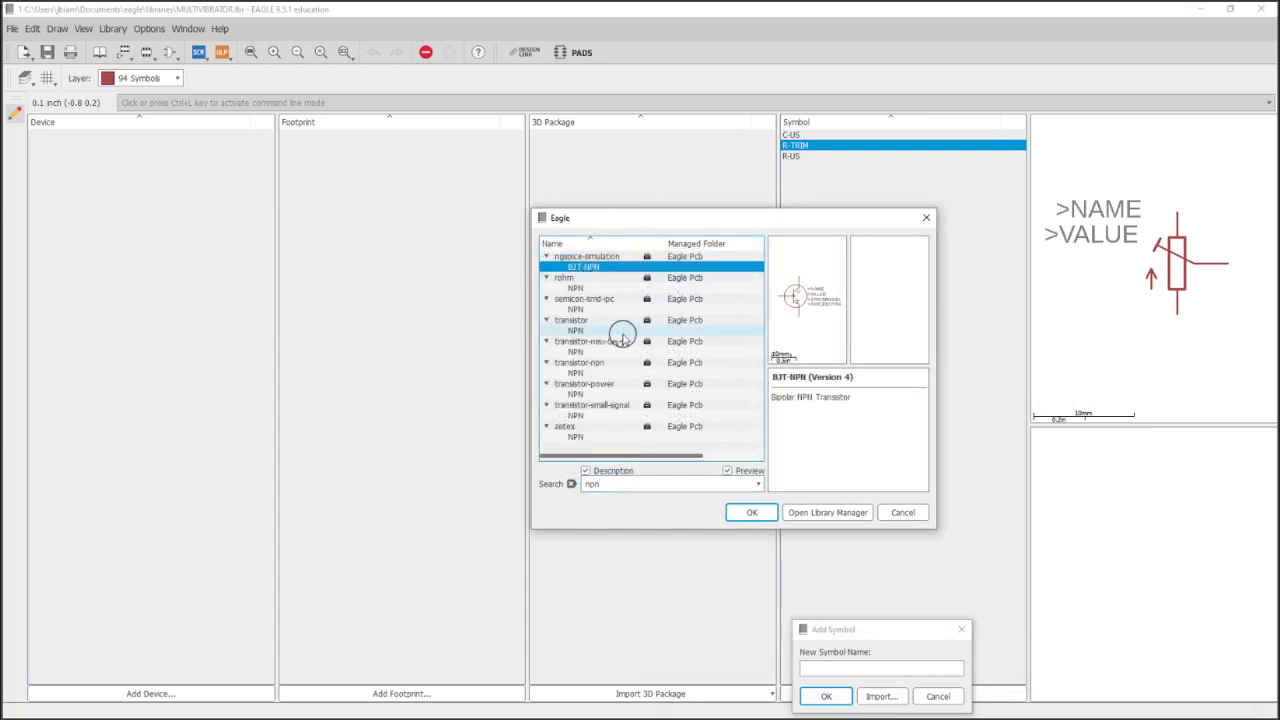
pyautogui.press('Down')
pyautogui.press('Down')
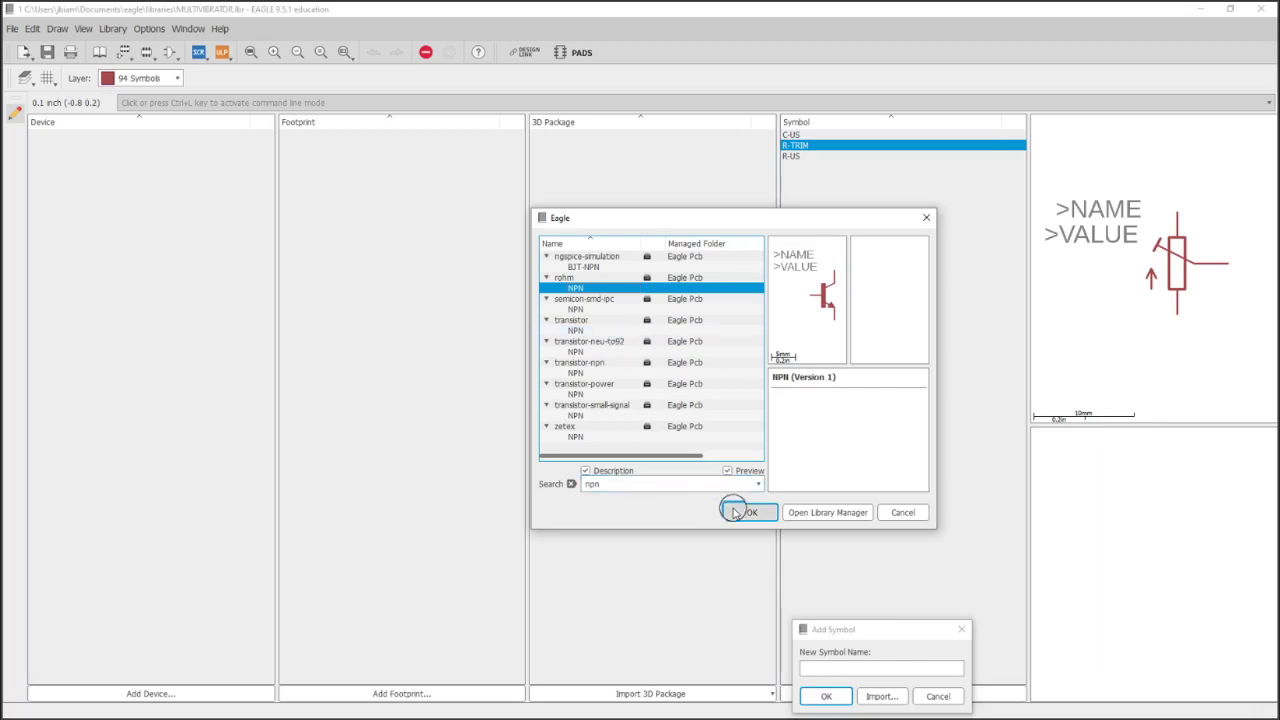
pyautogui.click(740, 512)
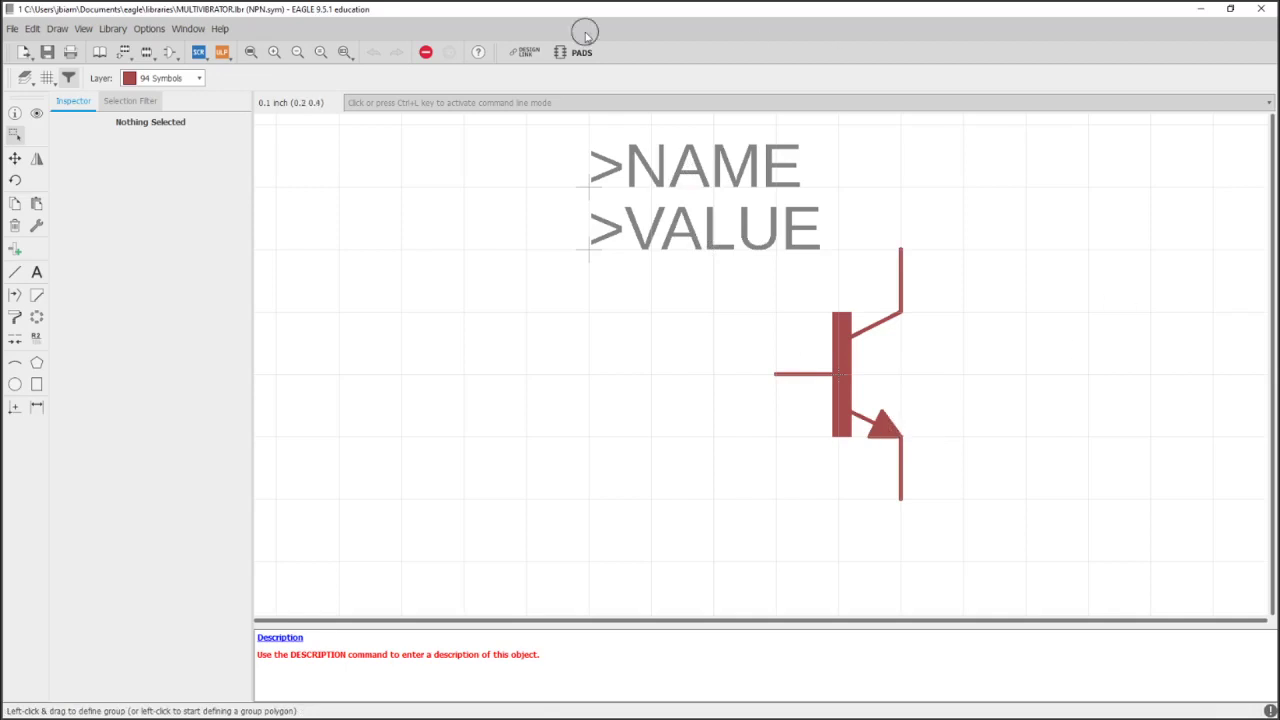
# Save the library with the NPN symbol and preview that symbol in the table of contents
pyautogui.click(47, 55)
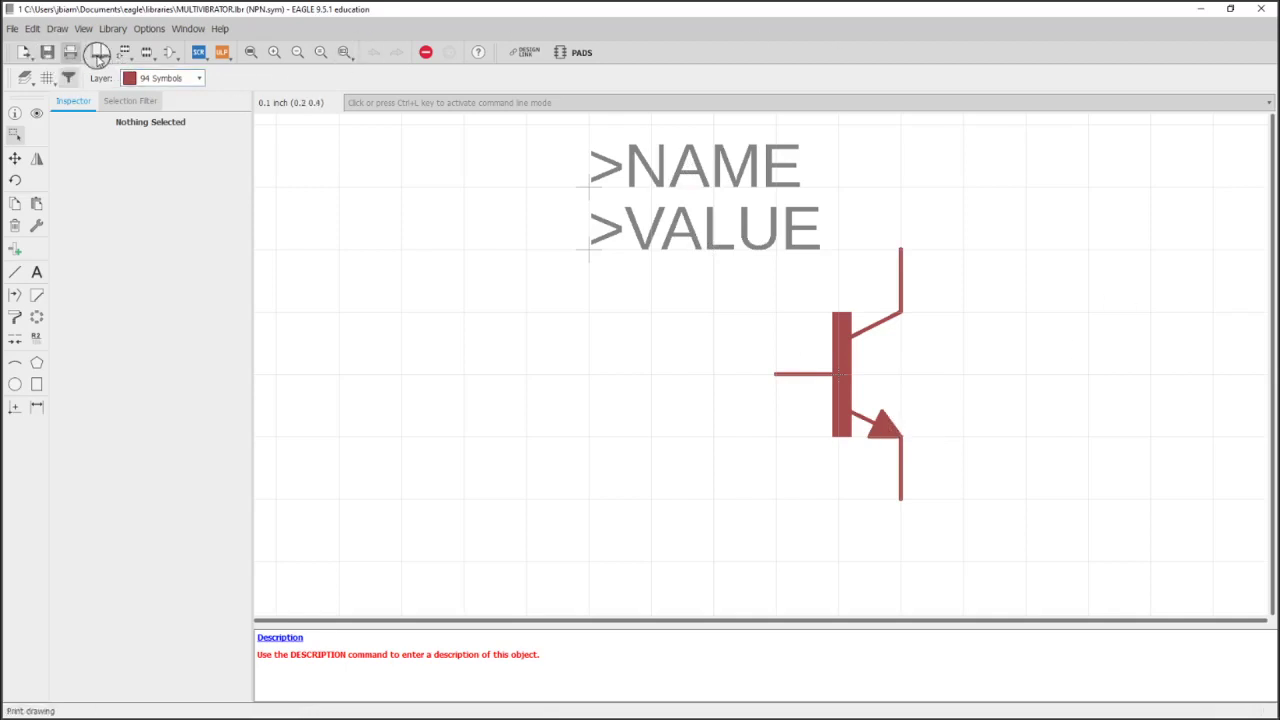
pyautogui.click(99, 52)
pyautogui.click(828, 146)
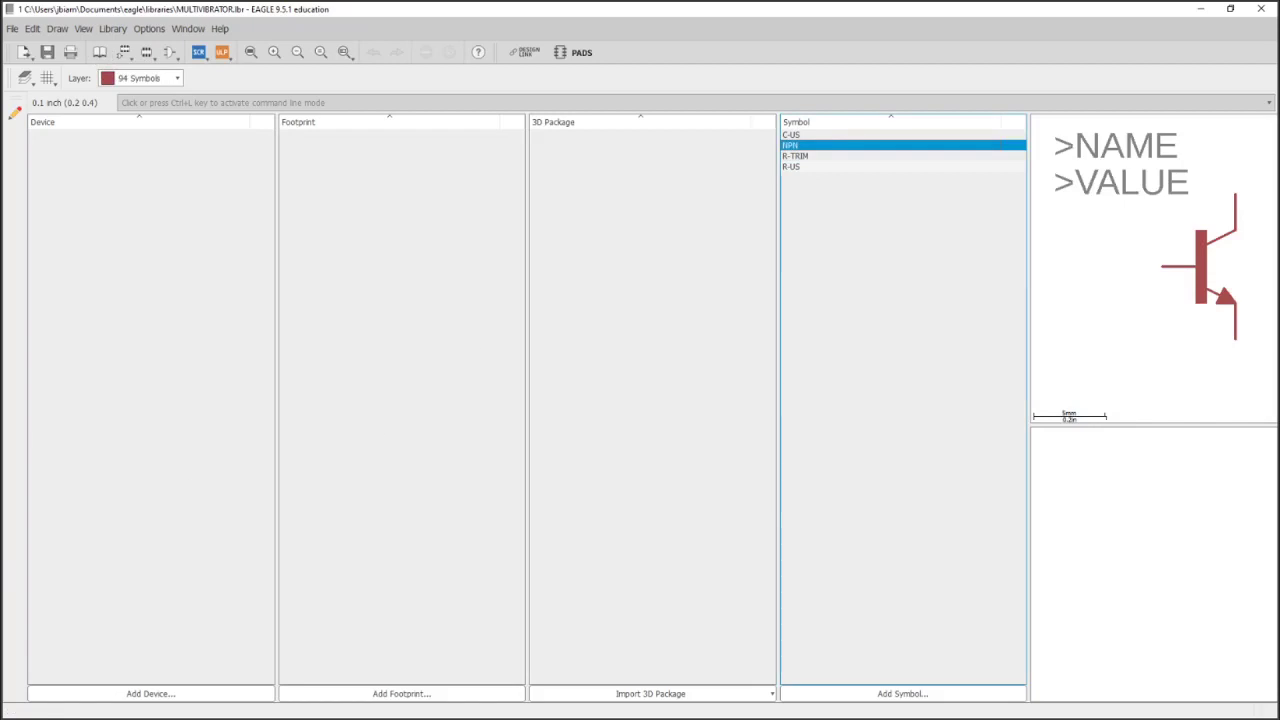
# Switch to the schematic in Snipping Tool, highlight the 3V battery B1, and return to EAGLE
pyautogui.hotkey('alt', 'Tab')
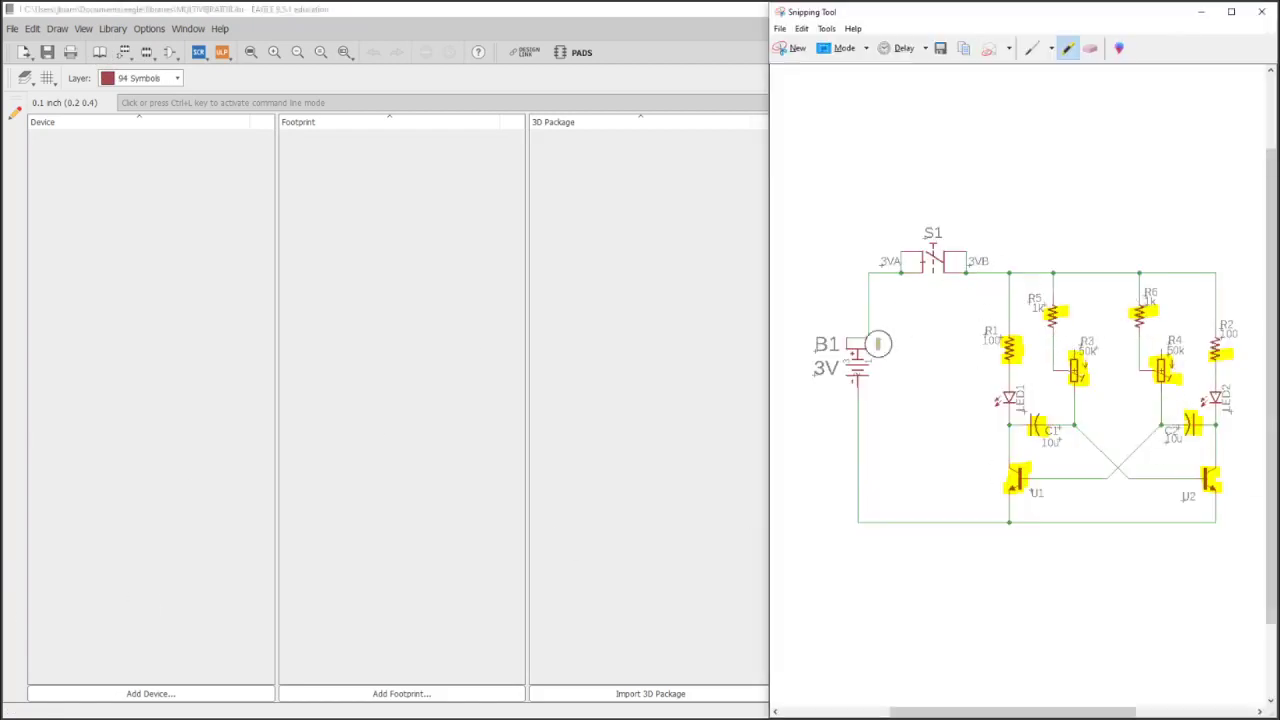
pyautogui.moveTo(820, 349)
pyautogui.mouseDown()
pyautogui.moveTo(871, 349)
pyautogui.moveTo(820, 366)
pyautogui.moveTo(872, 363)
pyautogui.moveTo(882, 376)
pyautogui.mouseUp()
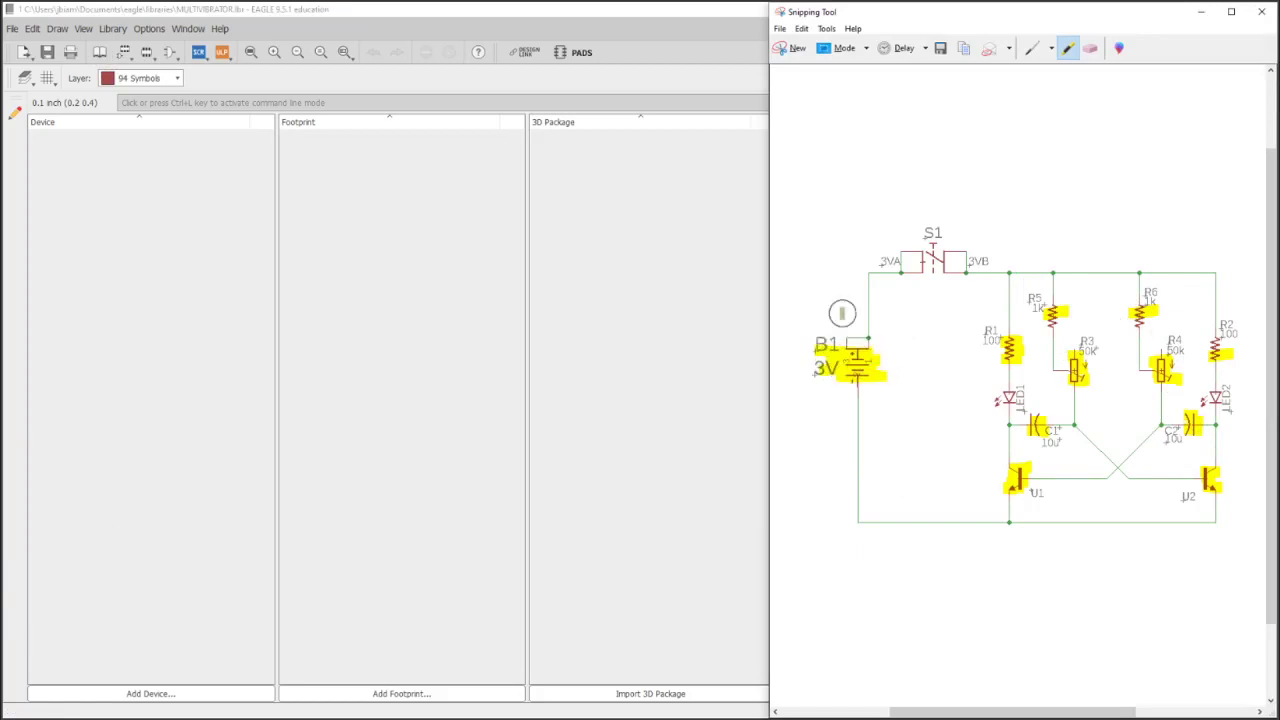
pyautogui.click(669, 17)
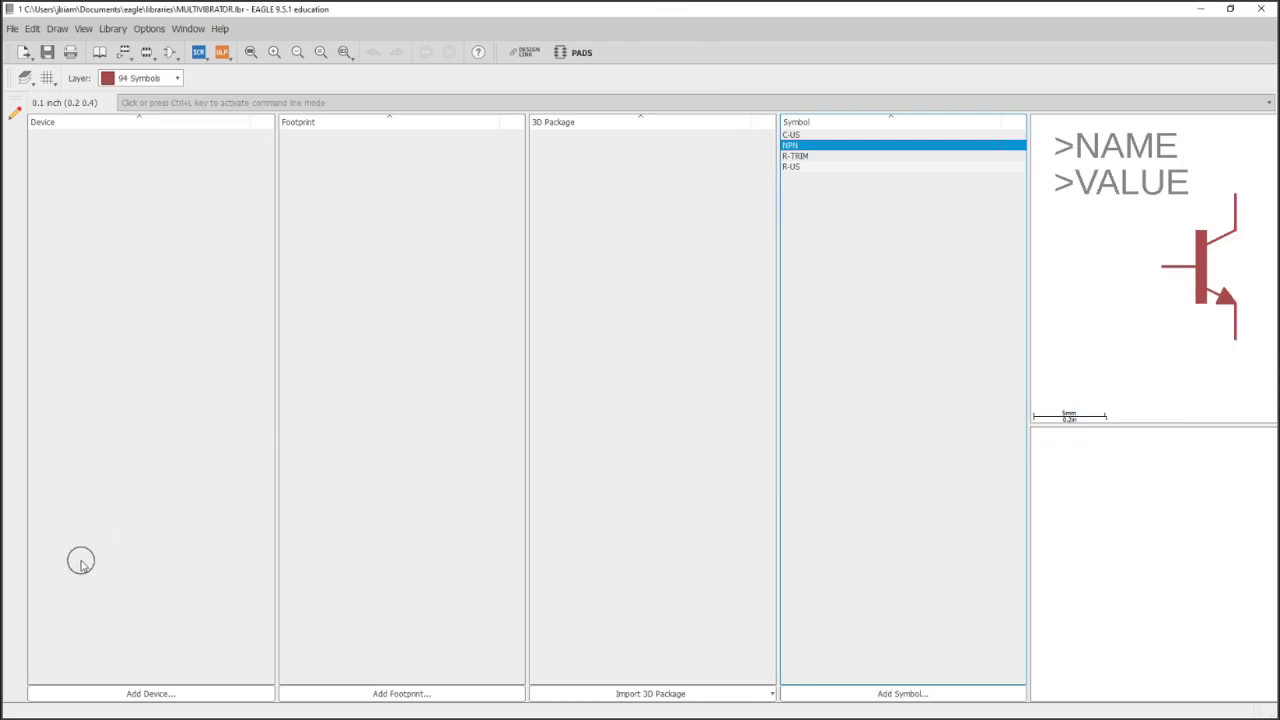
pyautogui.hotkey('alt', 'Tab')
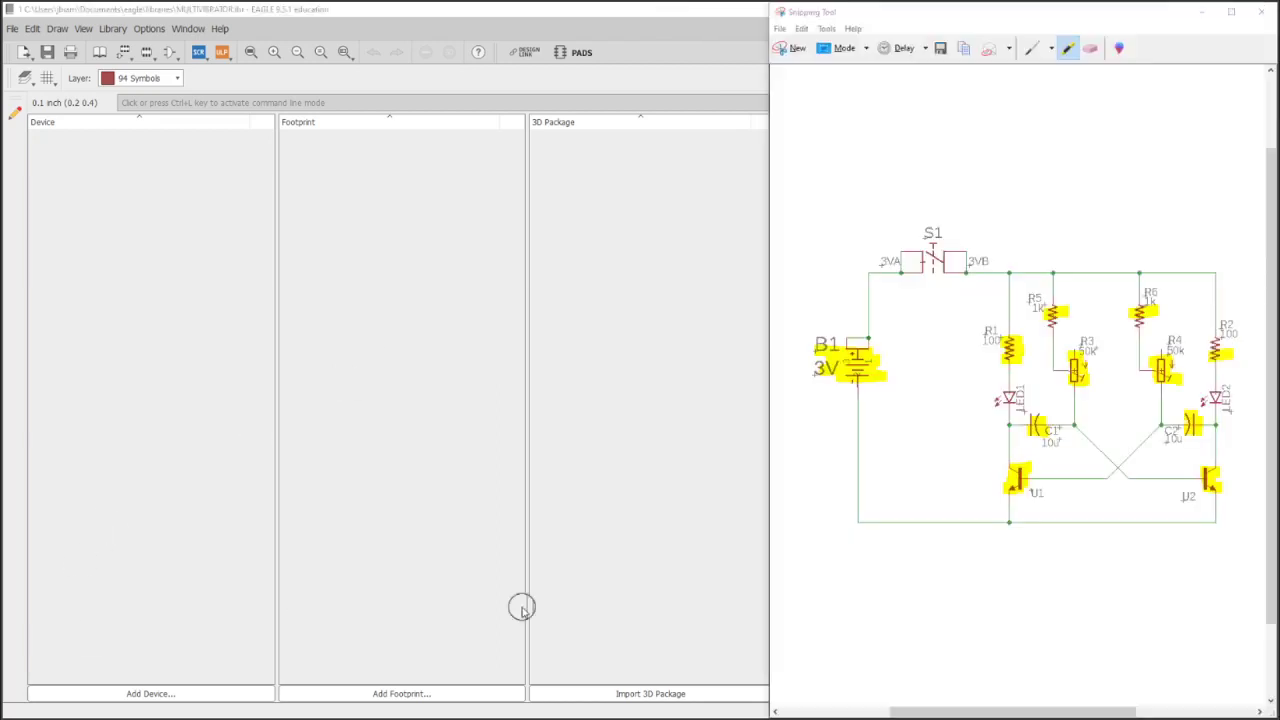
pyautogui.click(656, 590)
# Search the symbol libraries for battery and import the BATTERY symbol from the special library into the MULTIVIBRATOR library
pyautogui.click(871, 693)
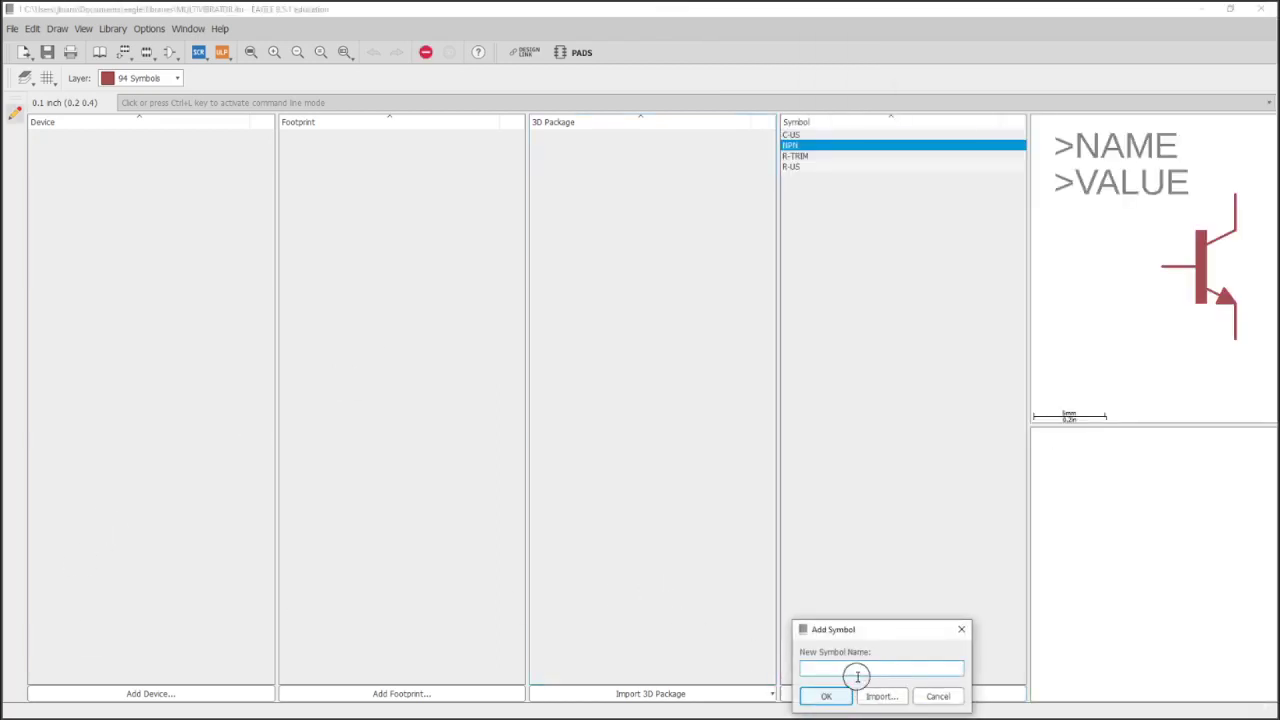
pyautogui.click(872, 694)
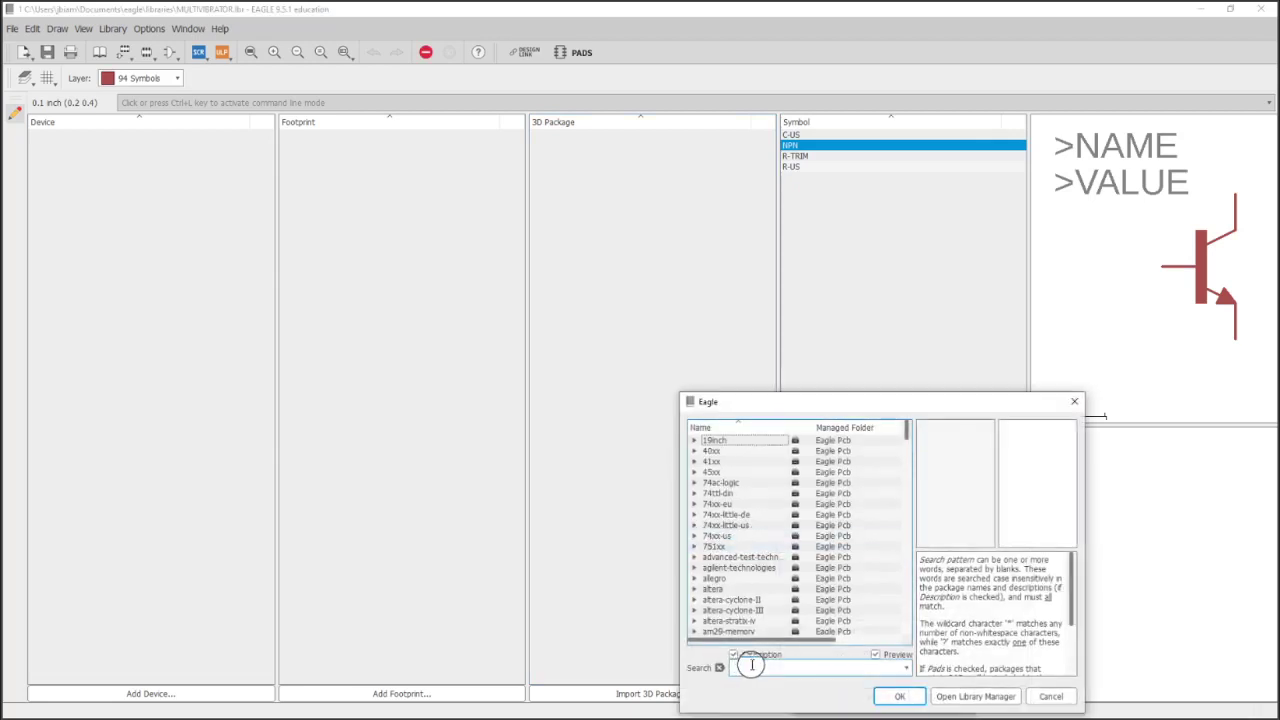
pyautogui.click(752, 666)
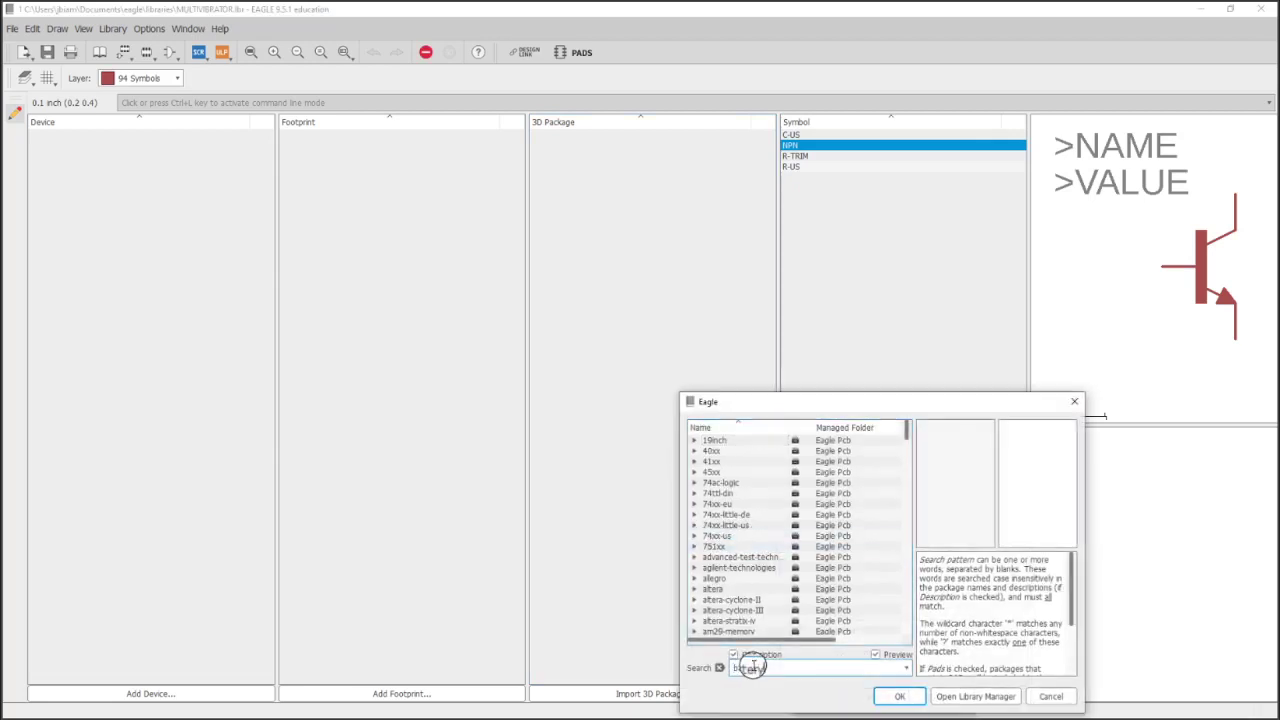
pyautogui.press('Return')
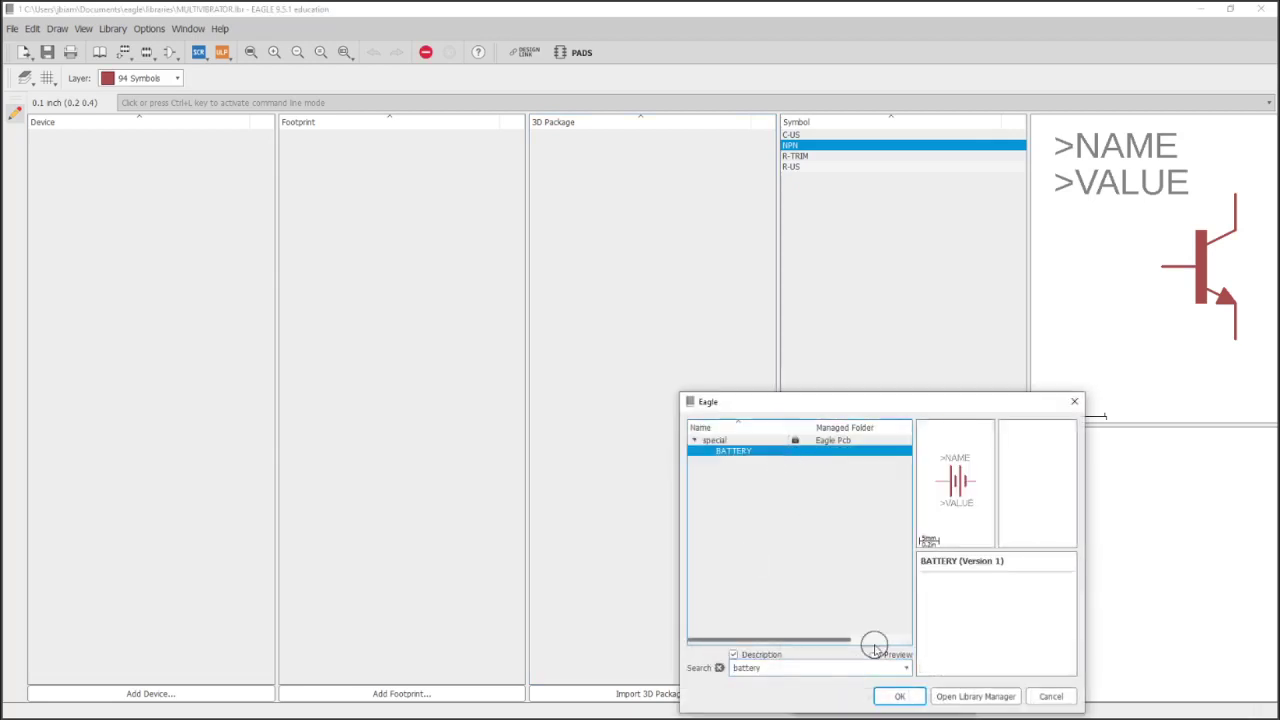
pyautogui.click(900, 697)
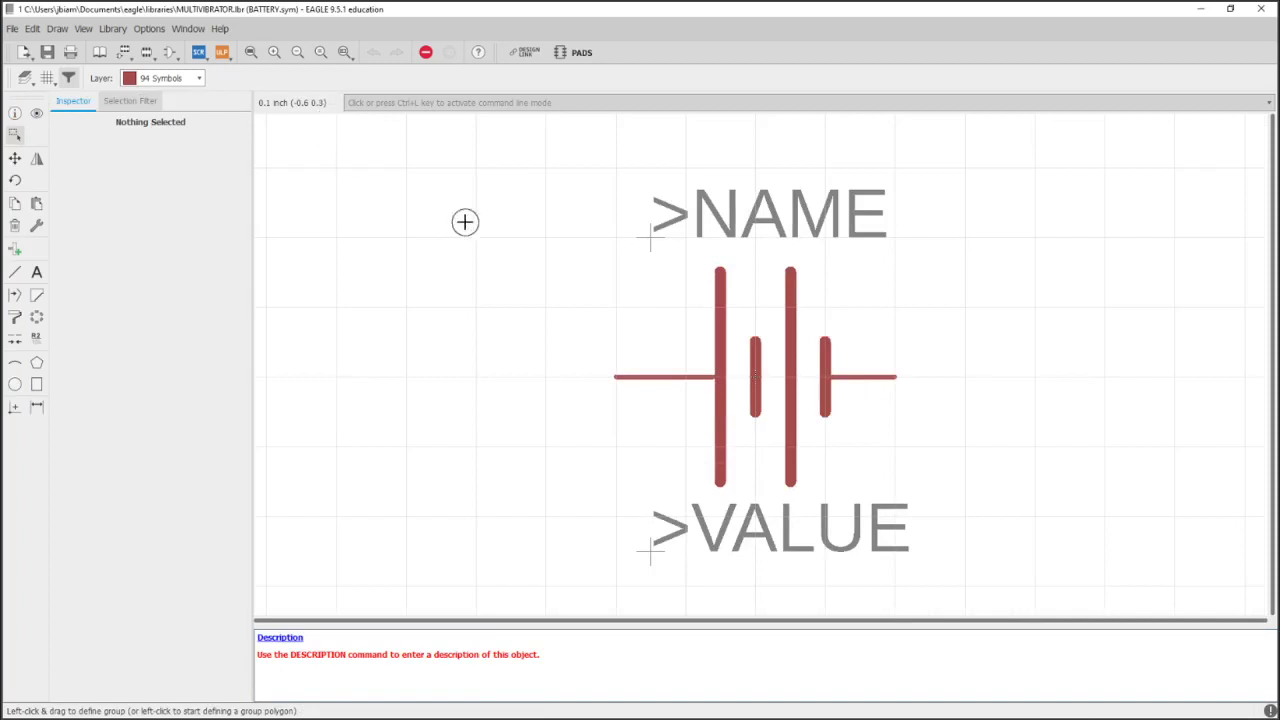
# Save the library with the BATTERY symbol and show the library's table of contents
pyautogui.click(48, 58)
pyautogui.click(99, 52)
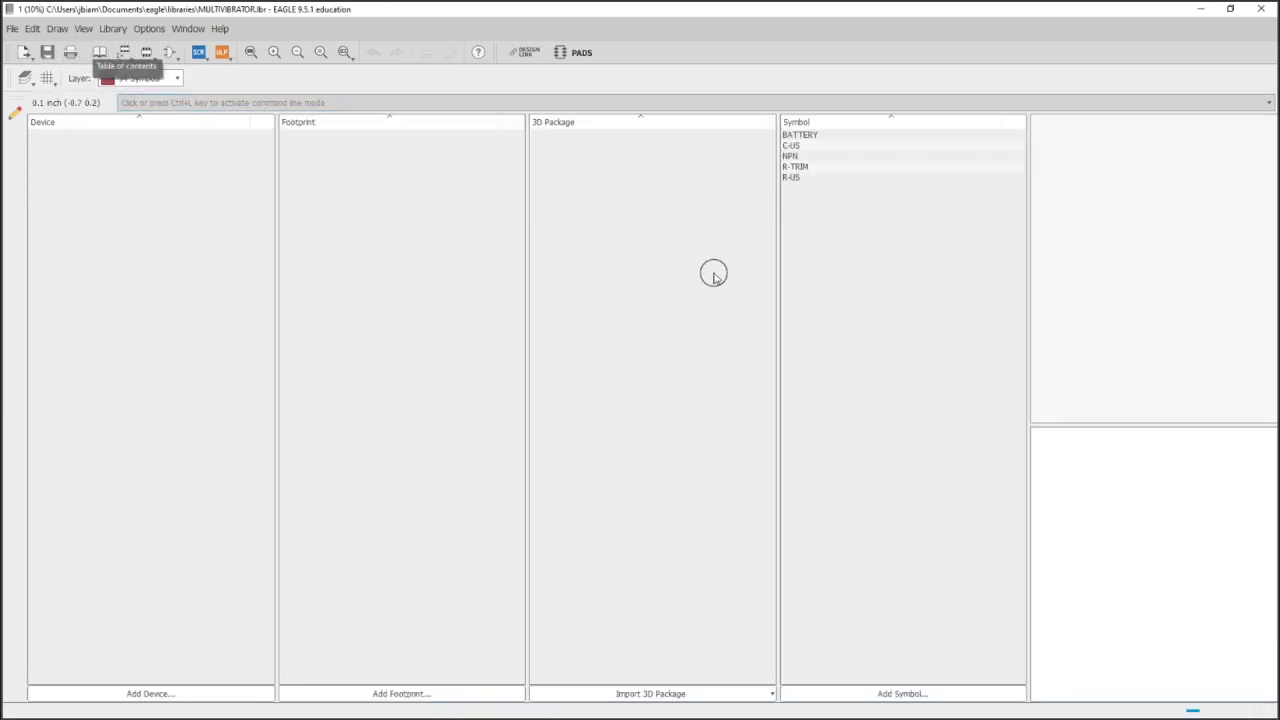
pyautogui.click(863, 251)
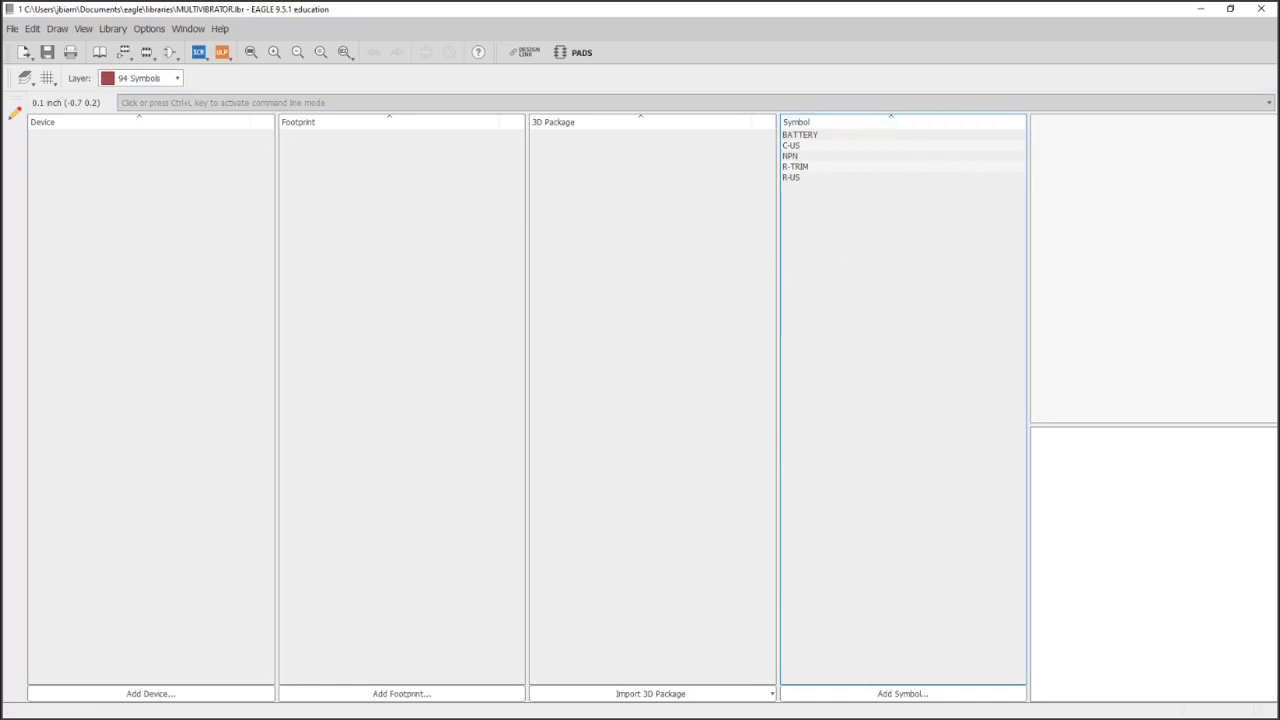
# Switch to the multivibrator schematic in Snipping Tool
pyautogui.hotkey('alt', 'Tab')
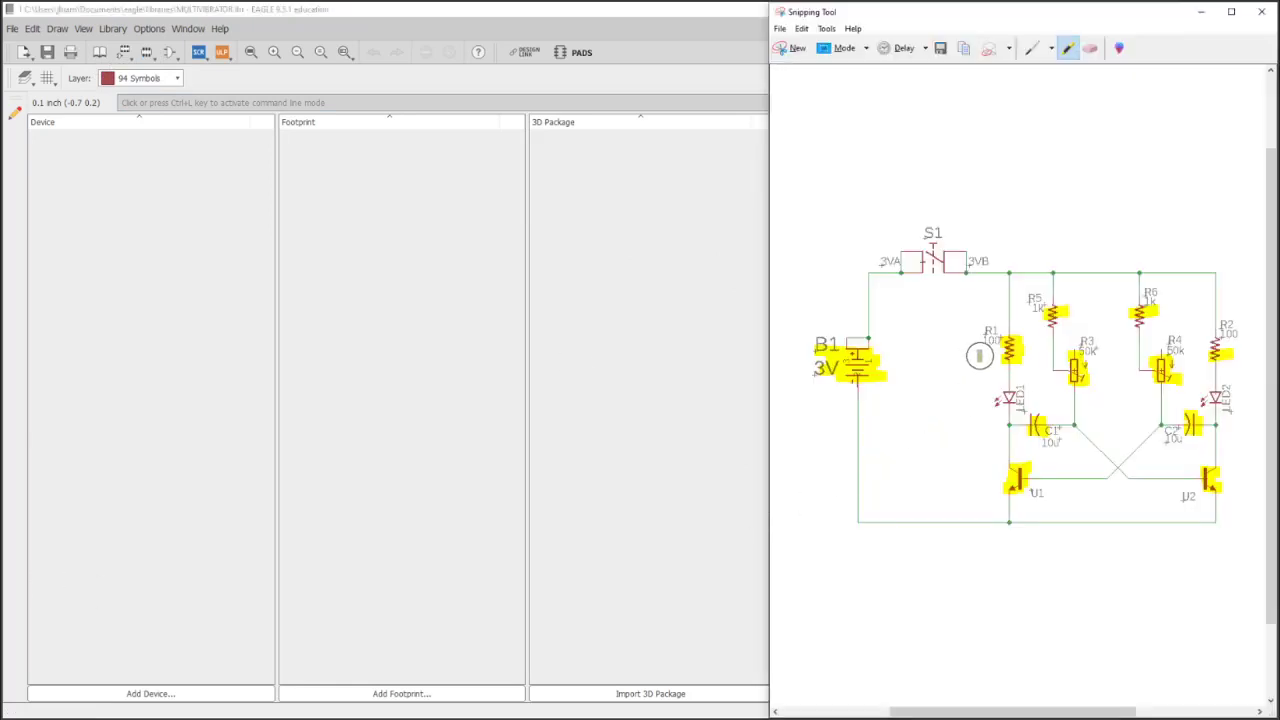